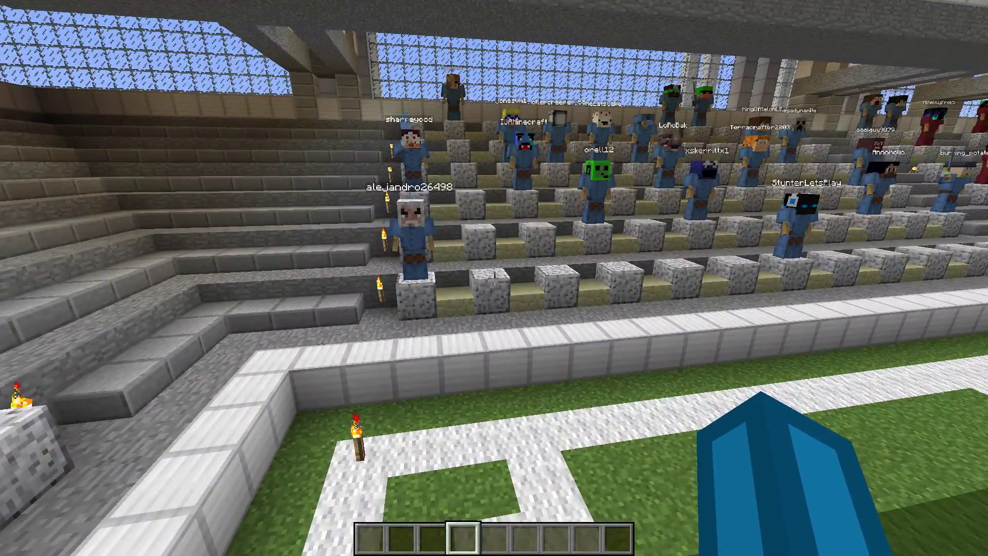
Step: Walk up to the red team's player-head stands, then save and quit to the title screen
{"action": "key", "text": "w"}
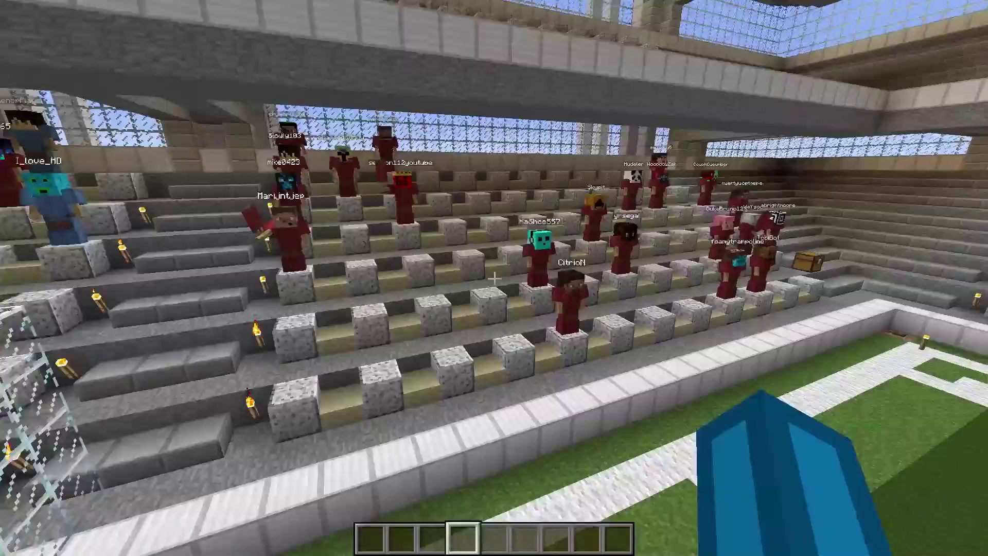
{"action": "key", "text": "w"}
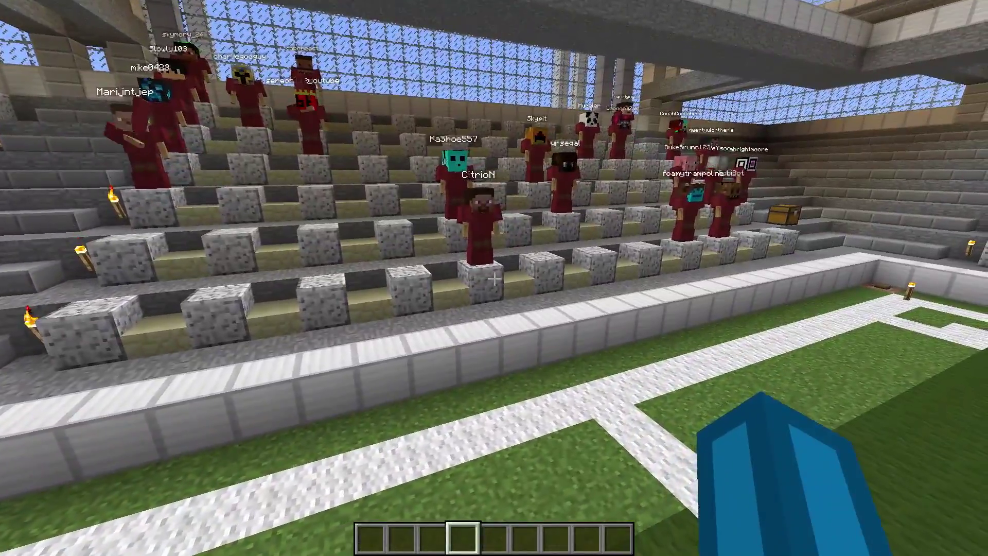
{"action": "key", "text": "w"}
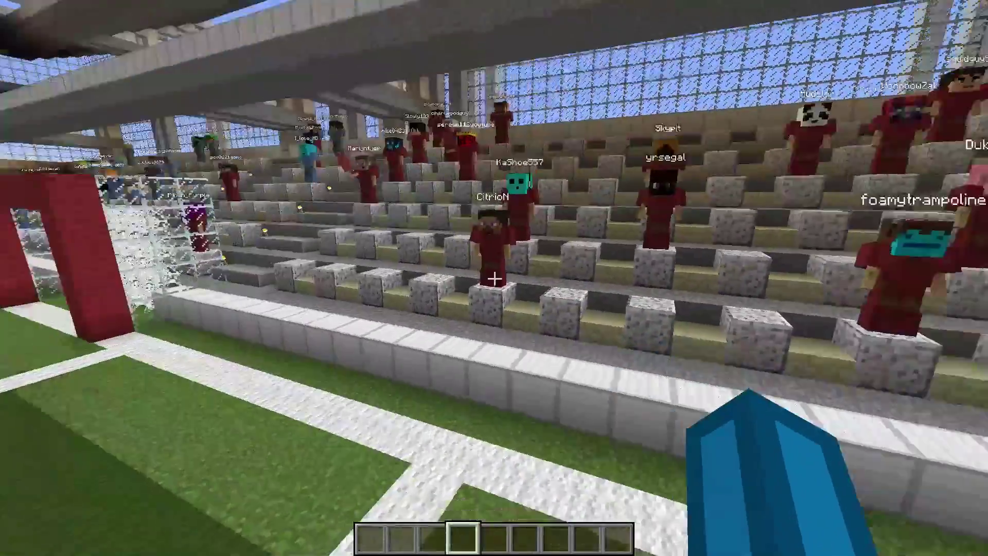
{"action": "key", "text": "Escape"}
{"action": "left_click", "coordinate": [494, 316]}
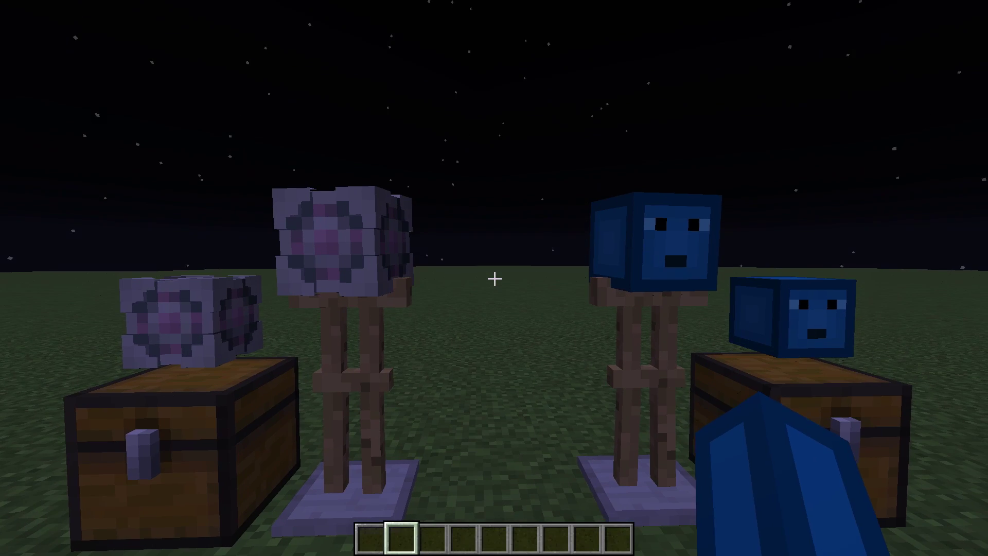
Step: Open both chests in turn to see the player head stored in each
{"action": "key", "text": "w"}
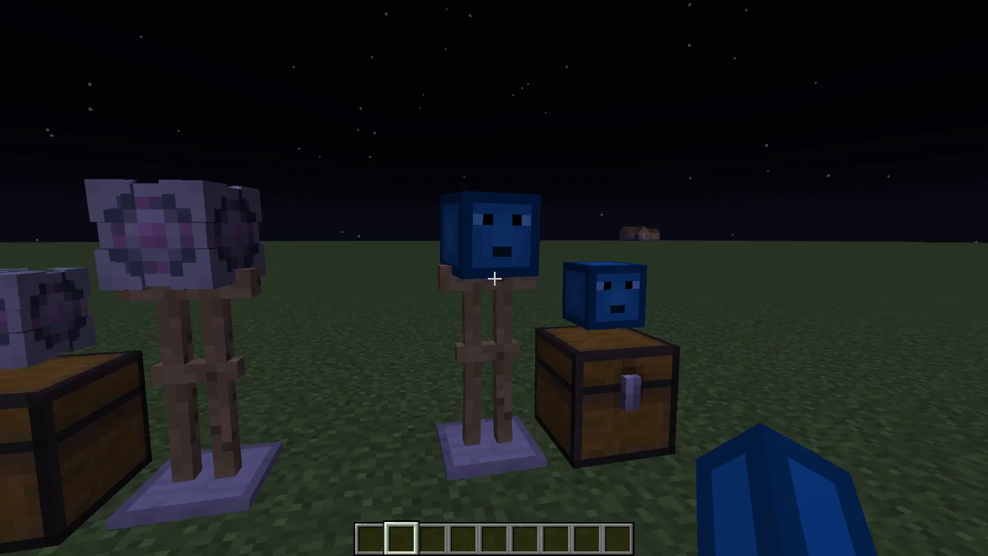
{"action": "right_click", "coordinate": [493, 278]}
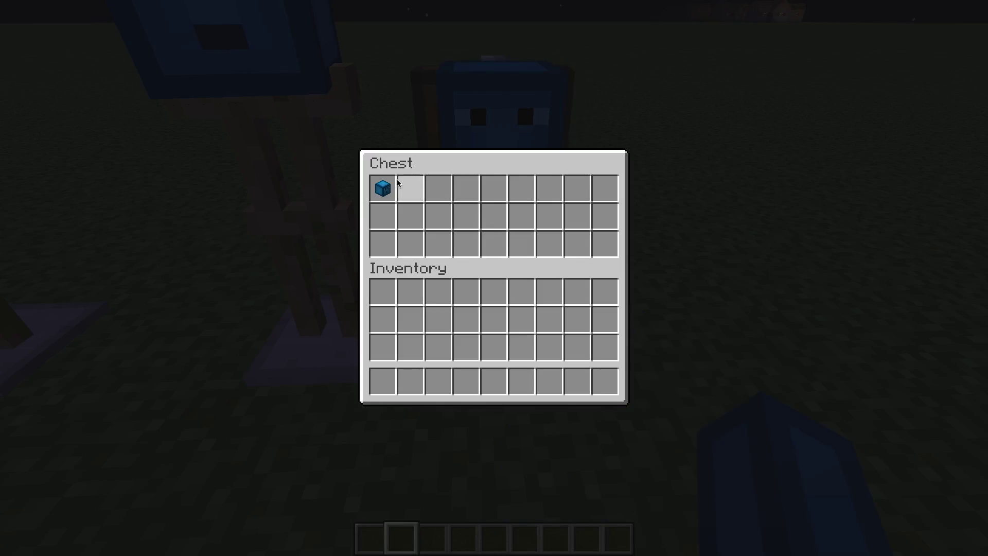
{"action": "key", "text": "Escape"}
{"action": "right_click", "coordinate": [494, 278]}
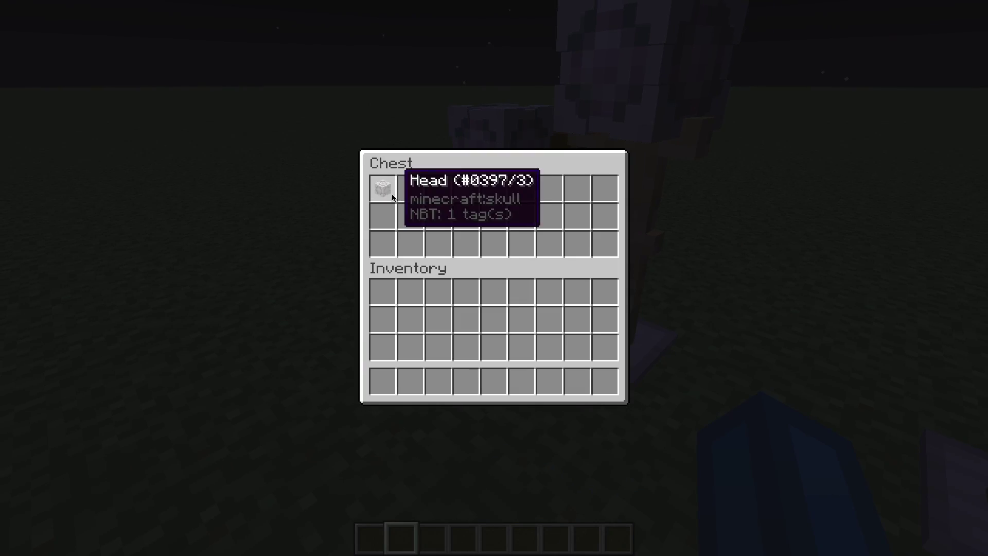
{"action": "key", "text": "Escape"}
Step: Walk back and forth to inspect the cube-head and blue-head armor stands and chests
{"action": "key", "text": "s"}
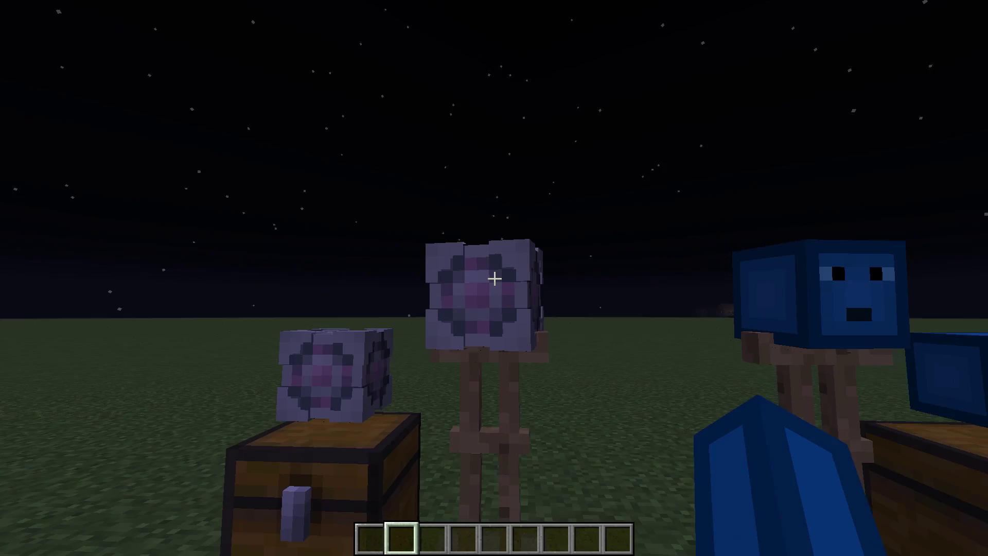
{"action": "key", "text": "w"}
{"action": "key", "text": "s"}
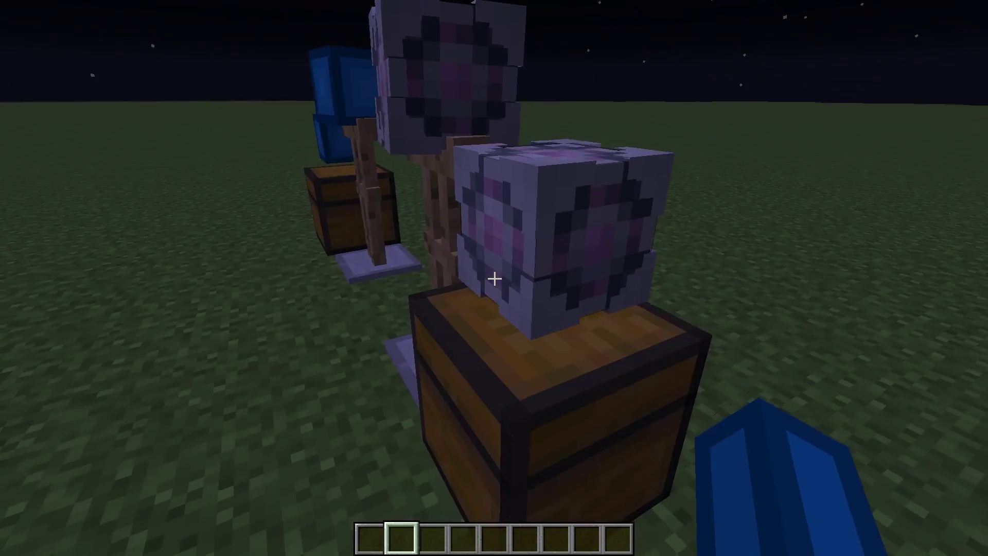
{"action": "key", "text": "s"}
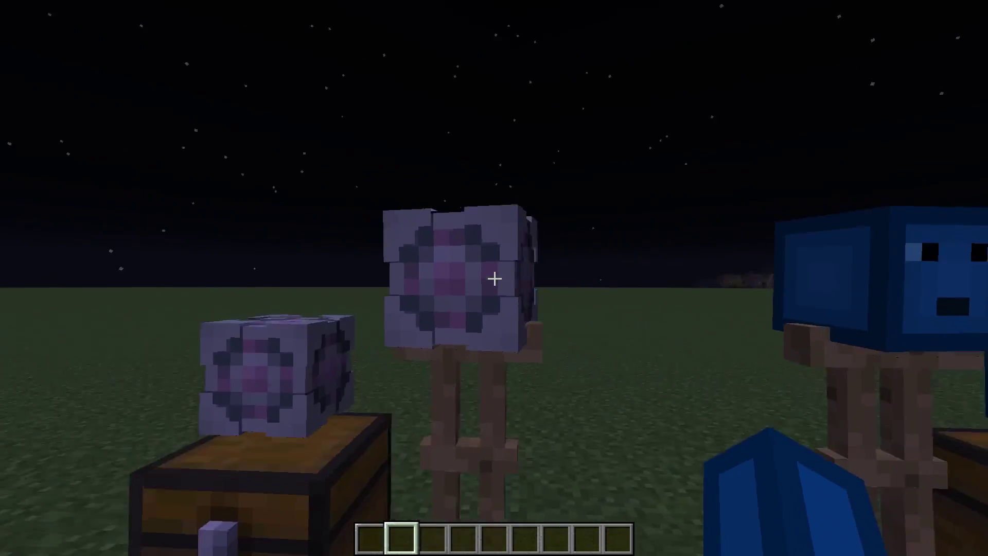
{"action": "key", "text": "w"}
{"action": "key", "text": "s"}
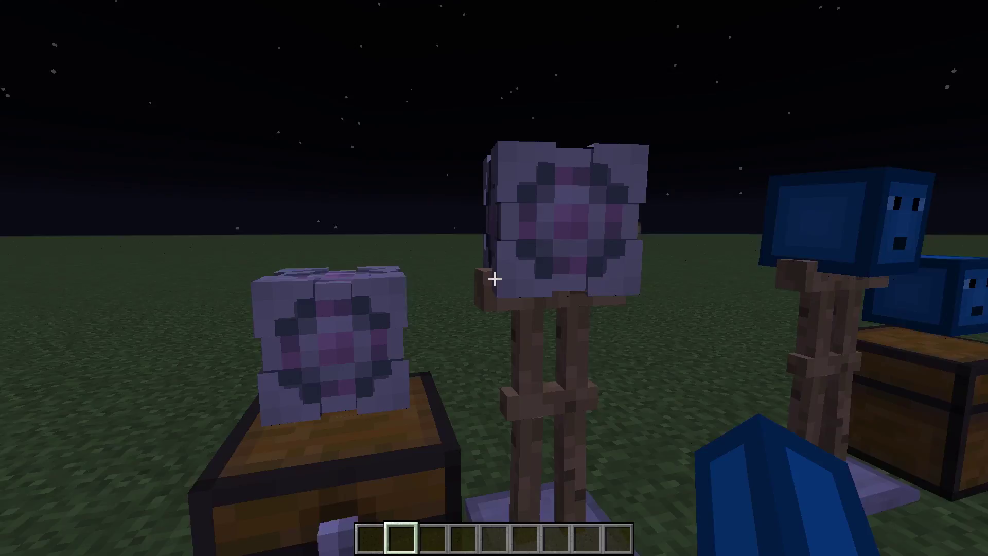
{"action": "key", "text": "w"}
{"action": "key", "text": "s"}
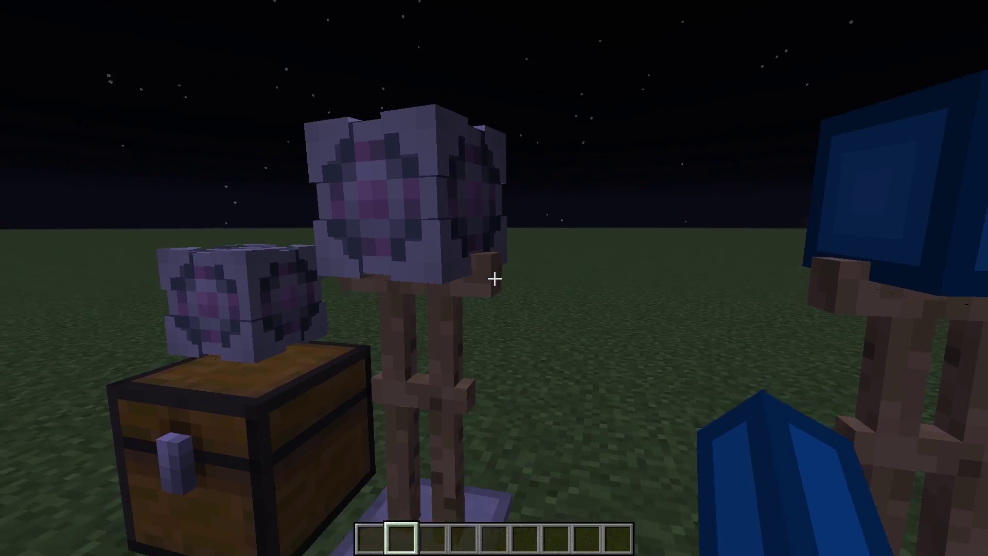
{"action": "key", "text": "s"}
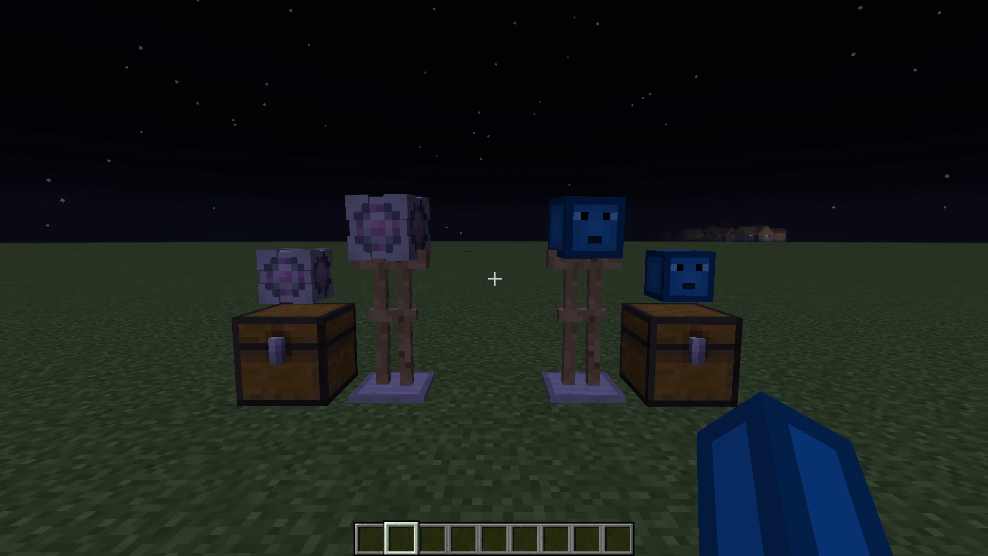
Step: Walk between the two stands and pick an armor stand into hand
{"action": "key", "text": "w"}
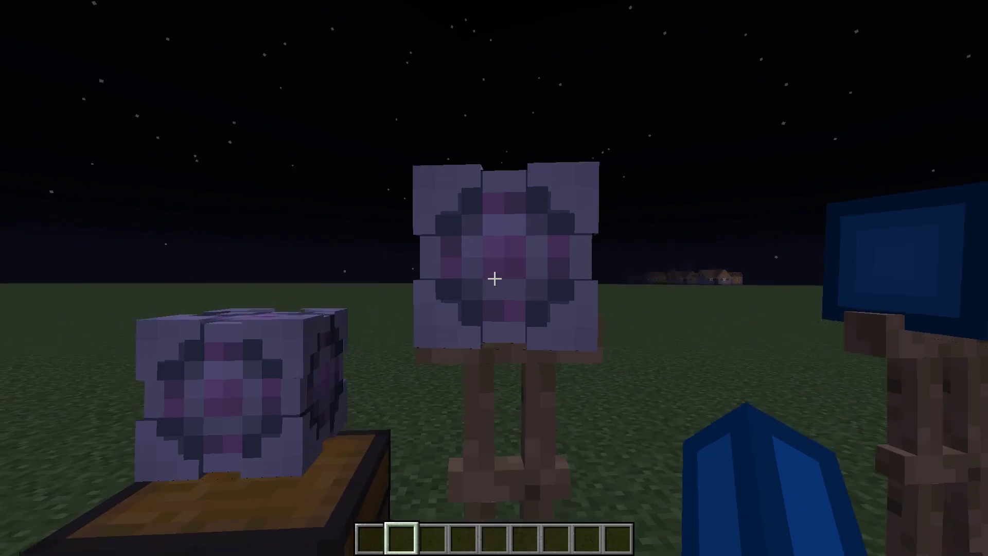
{"action": "key", "text": "s"}
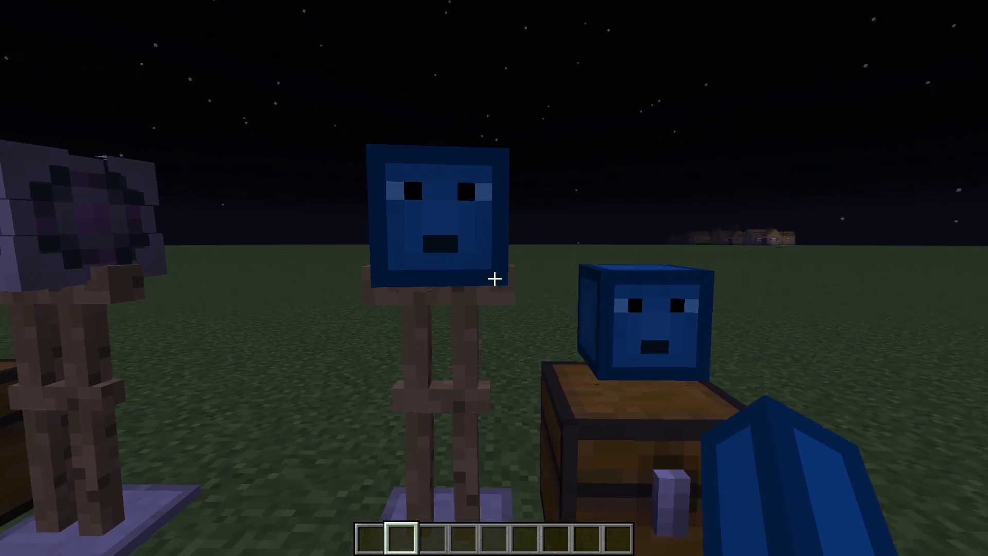
{"action": "key", "text": "w"}
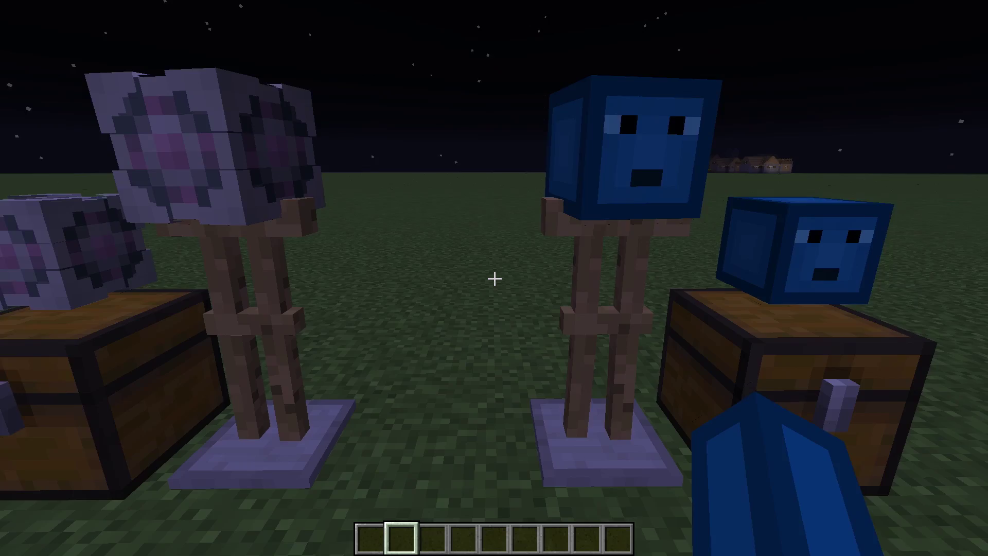
{"action": "key", "text": "1"}
{"action": "middle_click", "coordinate": [494, 279]}
Step: Place an armor stand on the grass and put a zombie spawn egg in the hotbar
{"action": "key", "text": "s"}
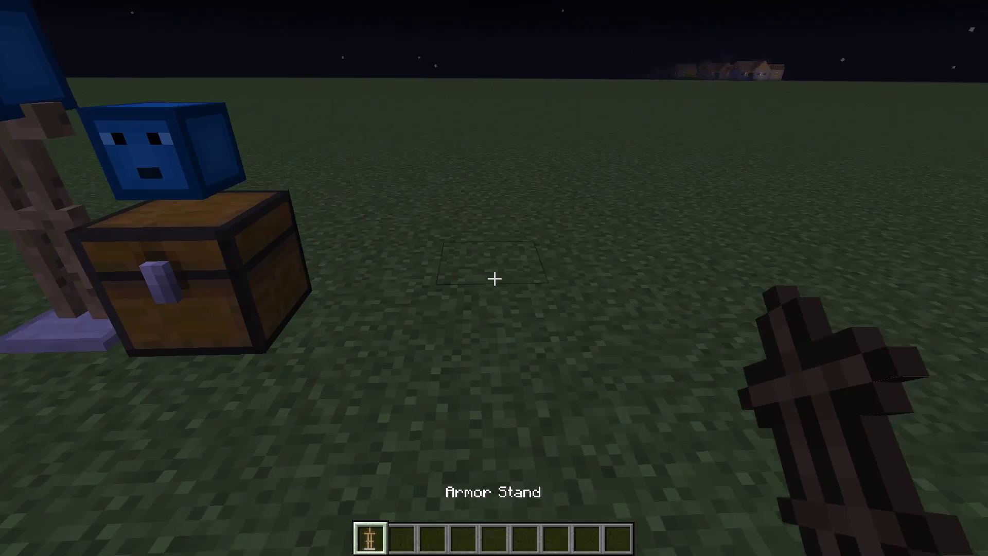
{"action": "right_click", "coordinate": [494, 278]}
{"action": "key", "text": "e"}
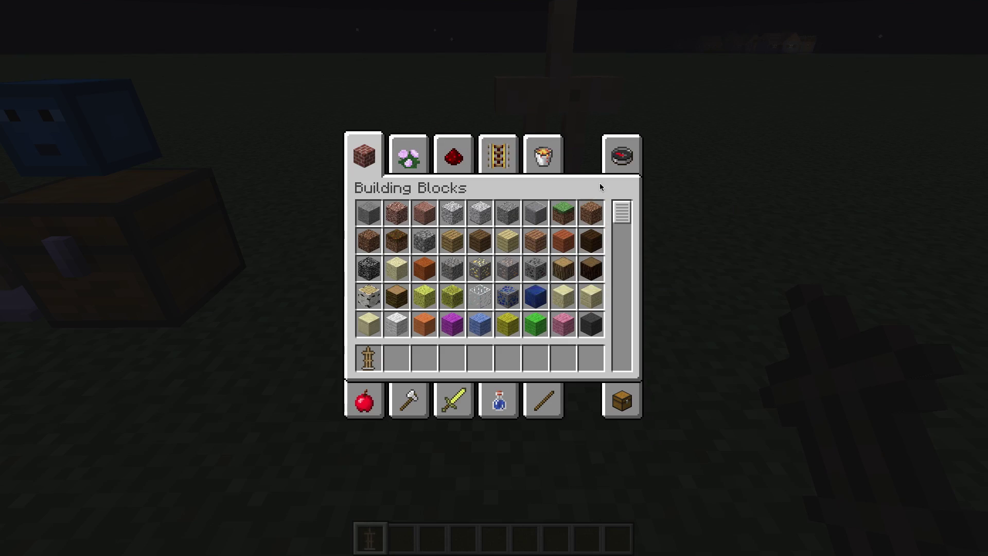
{"action": "left_click", "coordinate": [620, 155]}
{"action": "type", "text": "zomb"}
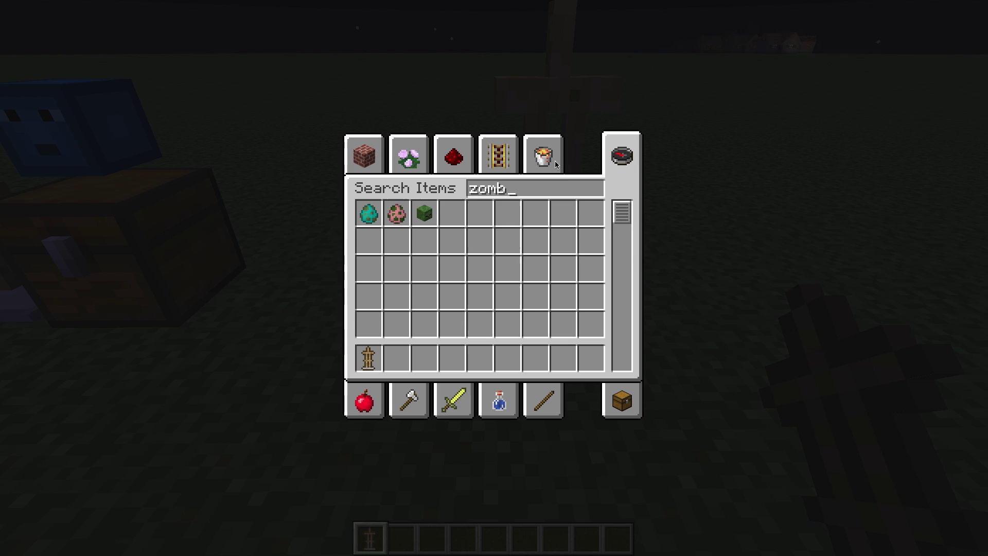
{"action": "left_click", "coordinate": [369, 213]}
{"action": "left_click", "coordinate": [421, 354]}
Step: Search 'ske' and add a skeleton spawn egg to the hotbar
{"action": "key", "text": "BackSpace"}
{"action": "key", "text": "BackSpace"}
{"action": "key", "text": "BackSpace"}
{"action": "key", "text": "BackSpace"}
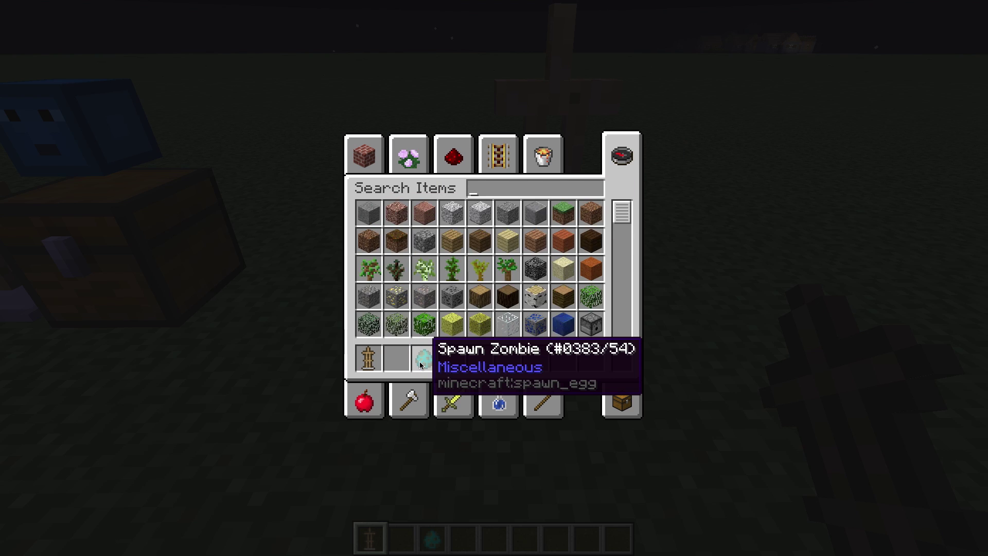
{"action": "type", "text": "ske"}
{"action": "left_click", "coordinate": [366, 218]}
{"action": "left_click", "coordinate": [452, 356]}
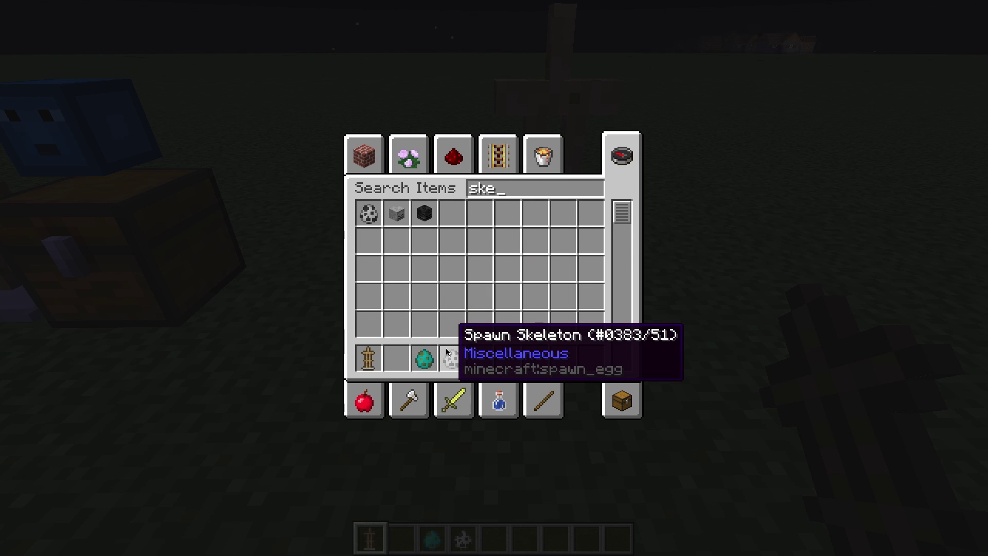
Step: Search for a chest and place it beside the new armor stand
{"action": "key", "text": "BackSpace"}
{"action": "key", "text": "BackSpace"}
{"action": "key", "text": "BackSpace"}
{"action": "type", "text": "he"}
{"action": "key", "text": "BackSpace"}
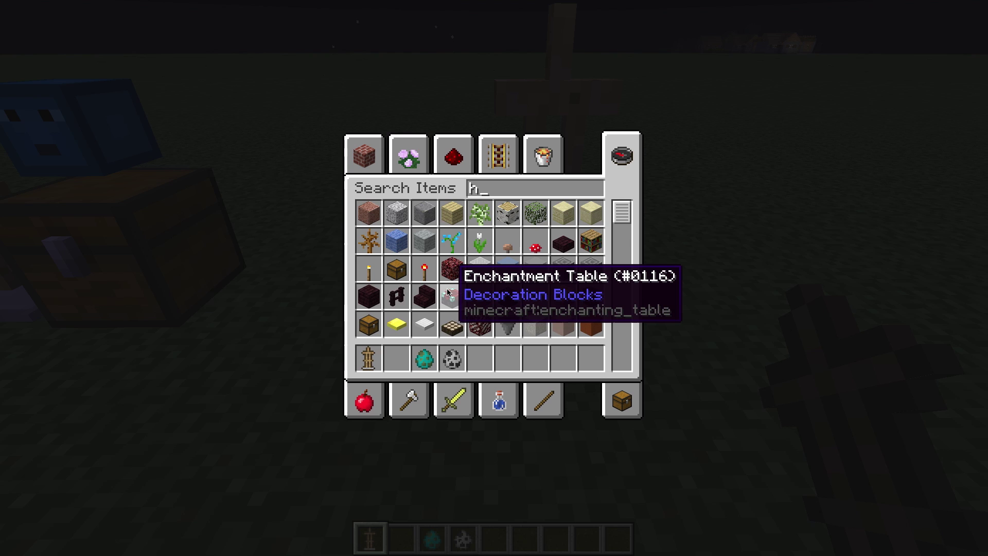
{"action": "key", "text": "BackSpace"}
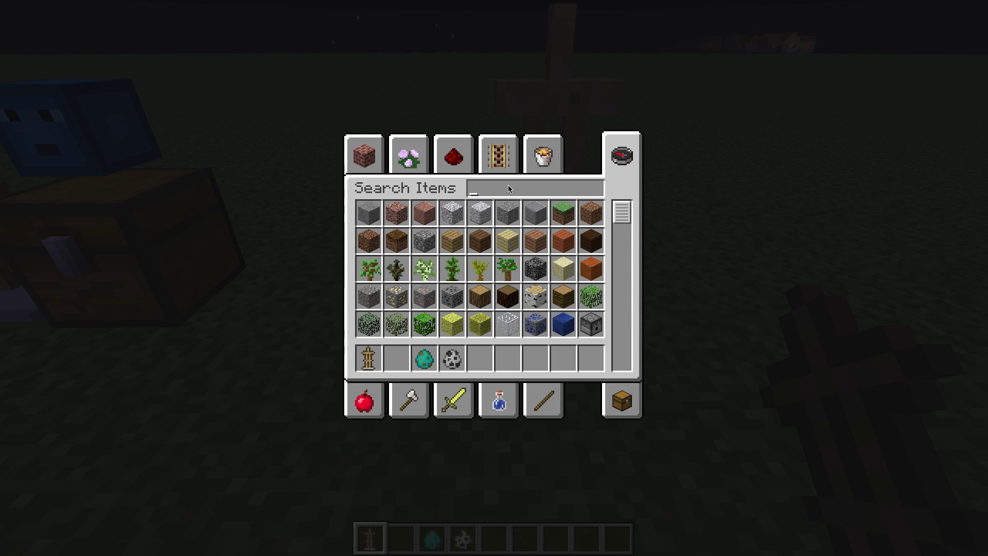
{"action": "type", "text": "h"}
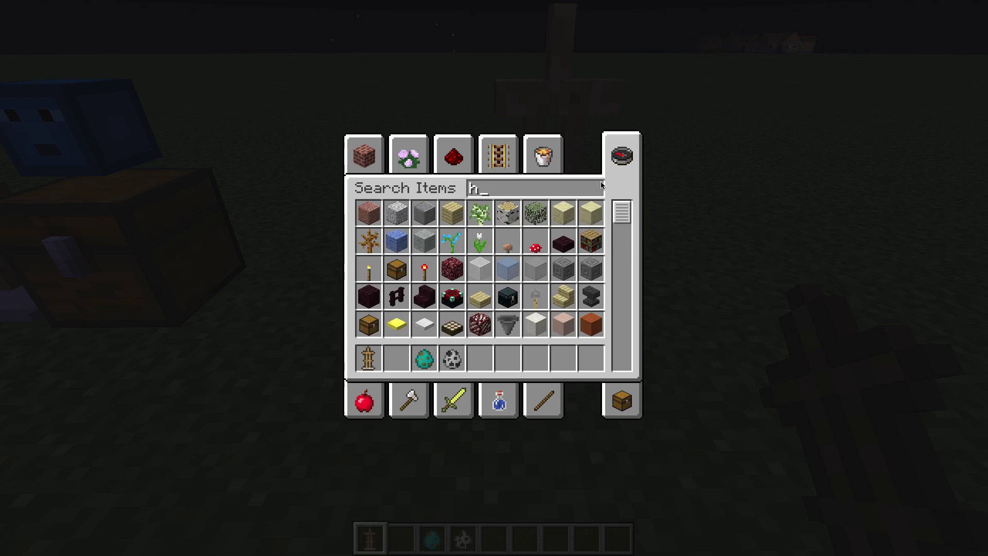
{"action": "type", "text": "est"}
{"action": "key", "text": "Escape"}
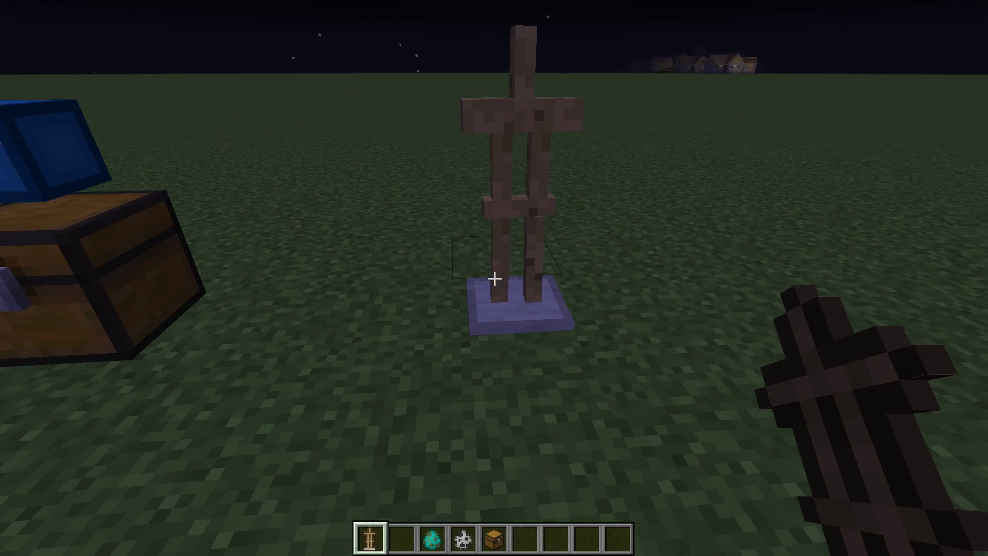
{"action": "key", "text": "5"}
{"action": "right_click", "coordinate": [494, 277]}
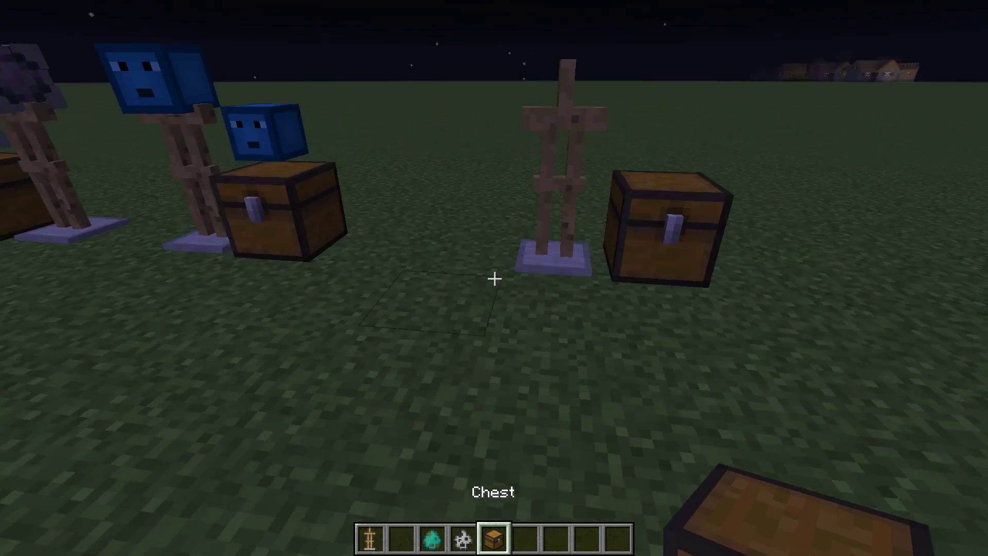
Step: Put an oak fence in the hotbar and peek into the chest holding the blue head
{"action": "type", "text": "e"}
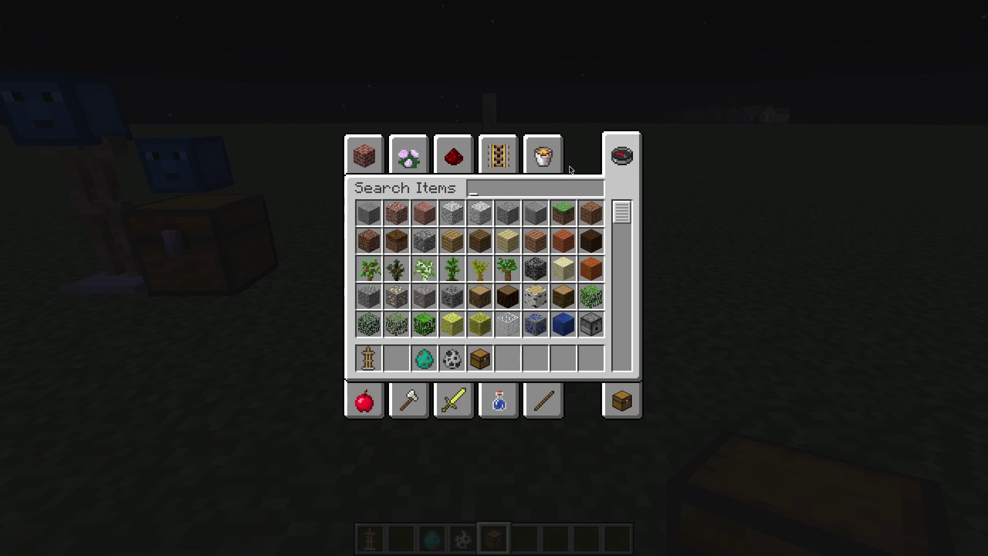
{"action": "type", "text": "fenc"}
{"action": "left_click", "coordinate": [368, 212]}
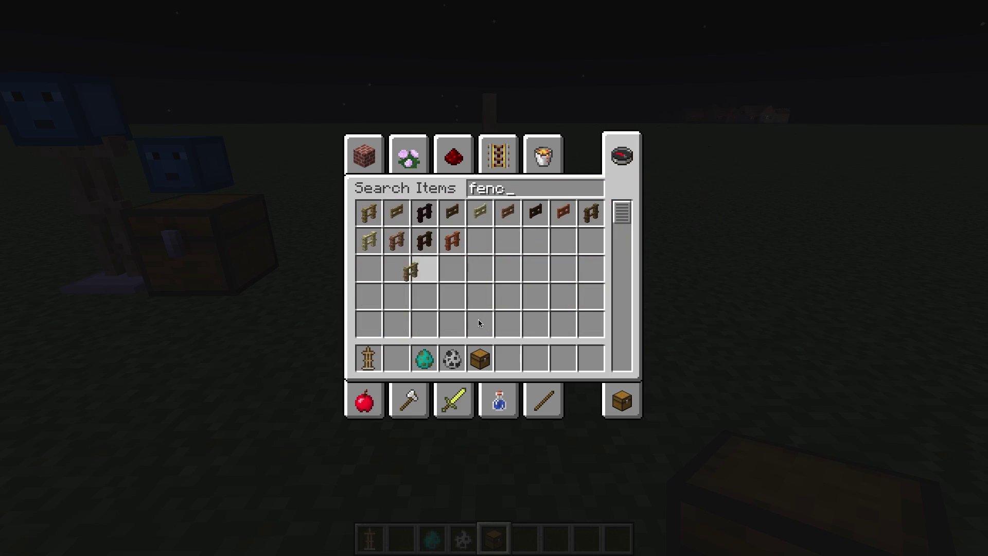
{"action": "left_click", "coordinate": [508, 358]}
{"action": "key", "text": "Escape"}
{"action": "key", "text": "6"}
{"action": "right_click", "coordinate": [494, 279]}
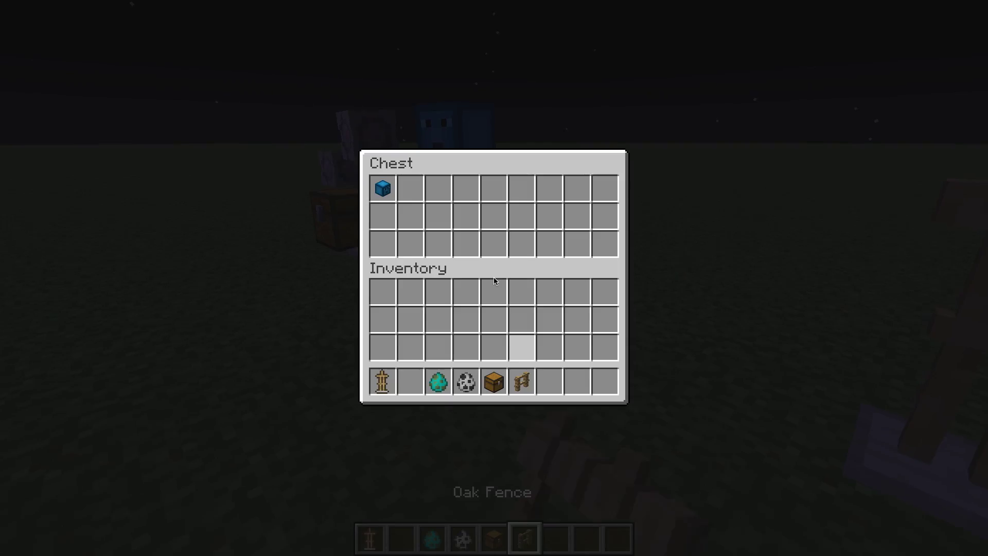
{"action": "key", "text": "Escape"}
{"action": "key", "text": "w"}
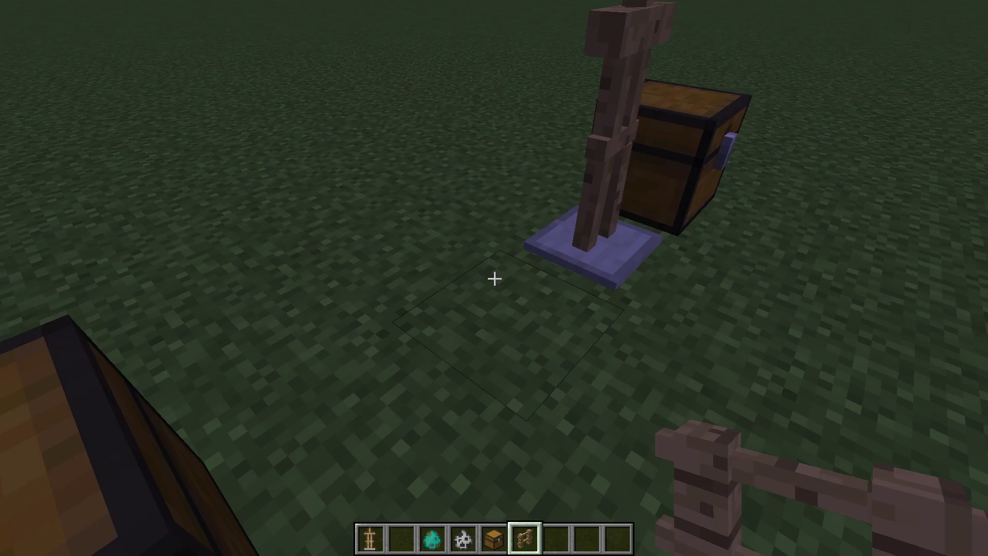
Step: Build a square oak fence pen beside the chest and spawn a zombie inside
{"action": "right_click", "coordinate": [494, 279]}
{"action": "right_click", "coordinate": [494, 278]}
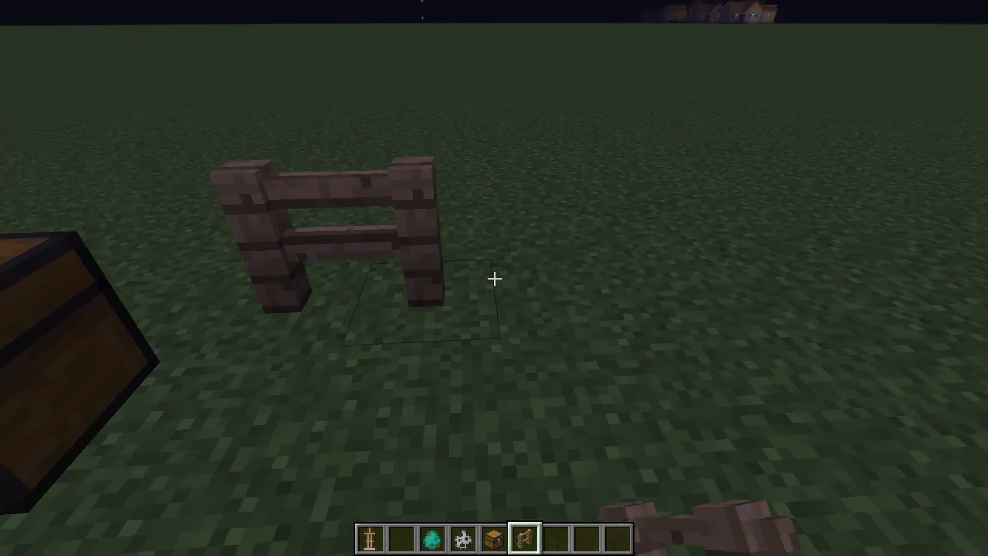
{"action": "right_click", "coordinate": [494, 278]}
{"action": "right_click", "coordinate": [494, 278]}
{"action": "right_click", "coordinate": [494, 278]}
{"action": "right_click", "coordinate": [494, 279]}
{"action": "right_click", "coordinate": [494, 278]}
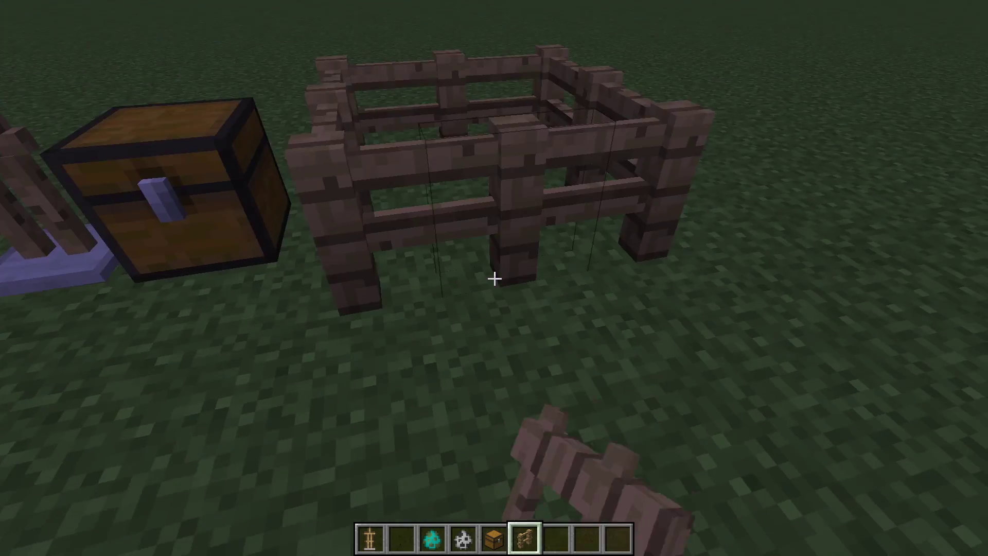
{"action": "scroll", "coordinate": [494, 279], "scroll_direction": "up", "scroll_amount": 3}
{"action": "right_click", "coordinate": [494, 279]}
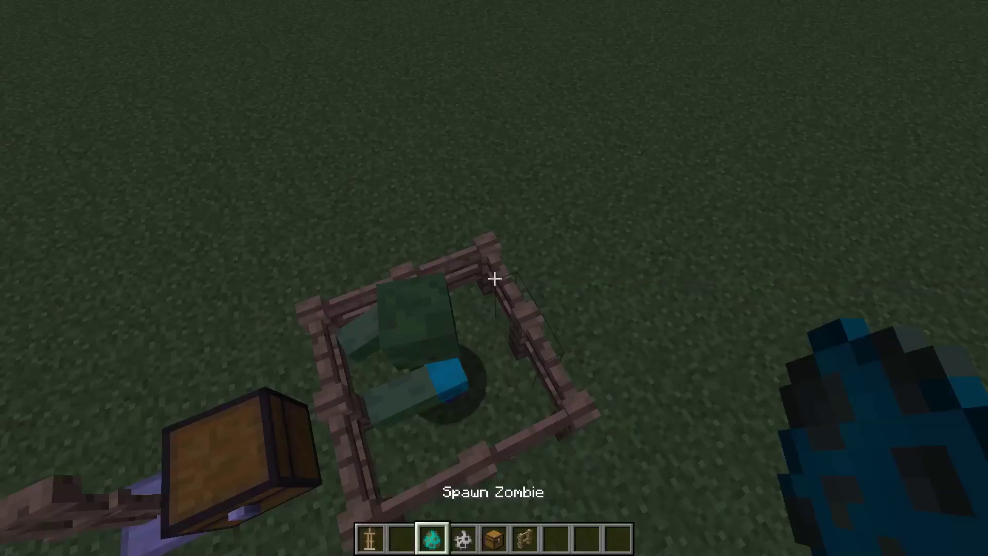
{"action": "scroll", "coordinate": [494, 279], "scroll_direction": "down", "scroll_amount": 3}
Step: Fence a second enclosure, spawn a skeleton in it, and back away to view the pens
{"action": "right_click", "coordinate": [494, 278]}
{"action": "right_click", "coordinate": [494, 279]}
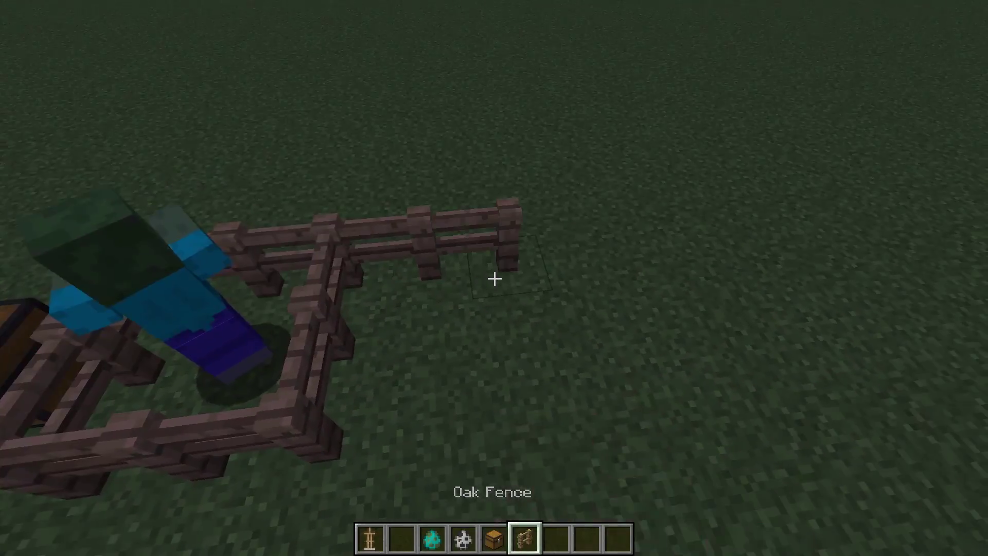
{"action": "right_click", "coordinate": [494, 278]}
{"action": "right_click", "coordinate": [494, 278]}
{"action": "right_click", "coordinate": [494, 279]}
{"action": "right_click", "coordinate": [494, 278]}
{"action": "right_click", "coordinate": [494, 278]}
{"action": "scroll", "coordinate": [494, 279], "scroll_direction": "up", "scroll_amount": 2}
{"action": "right_click", "coordinate": [494, 278]}
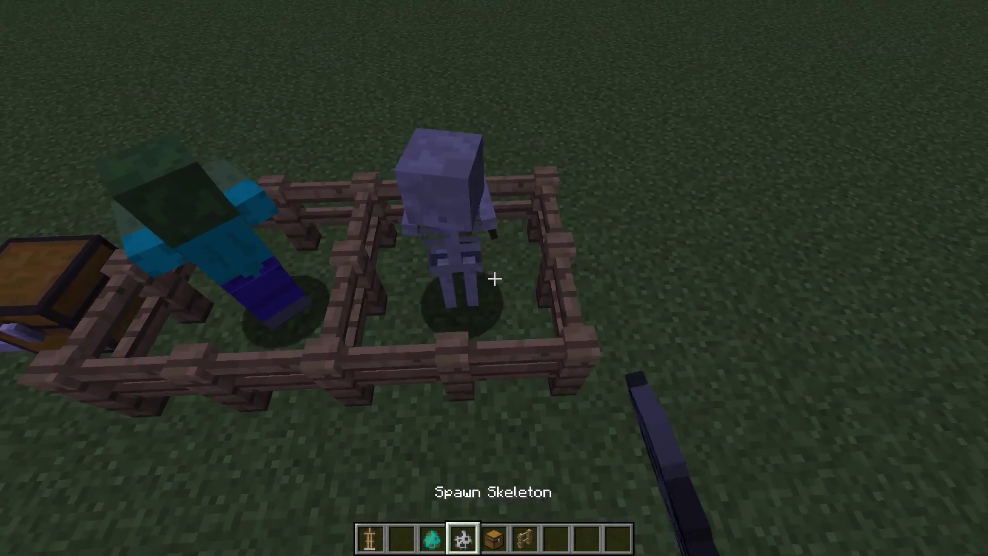
{"action": "scroll", "coordinate": [494, 279], "scroll_direction": "down", "scroll_amount": 2}
{"action": "right_click", "coordinate": [494, 279]}
{"action": "right_click", "coordinate": [494, 278]}
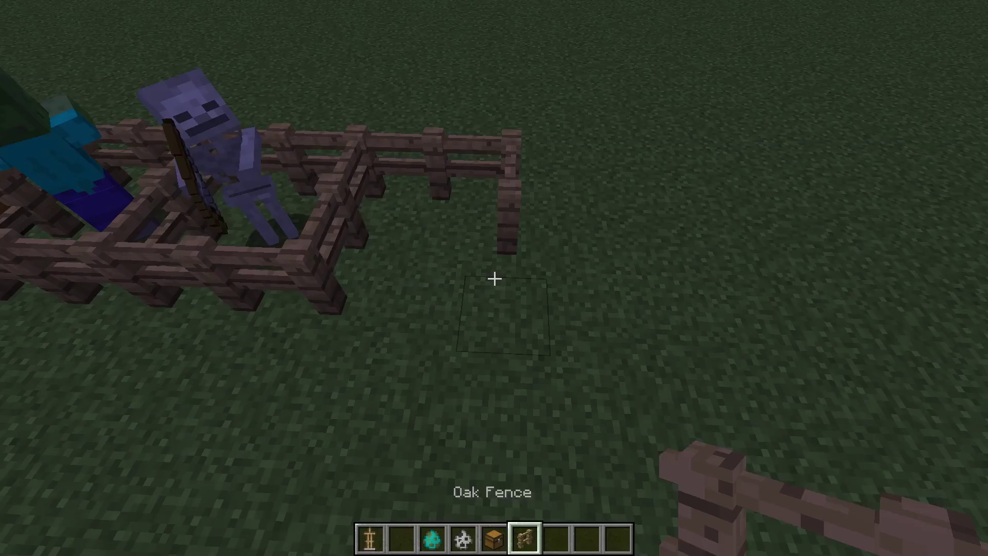
{"action": "key", "text": "s"}
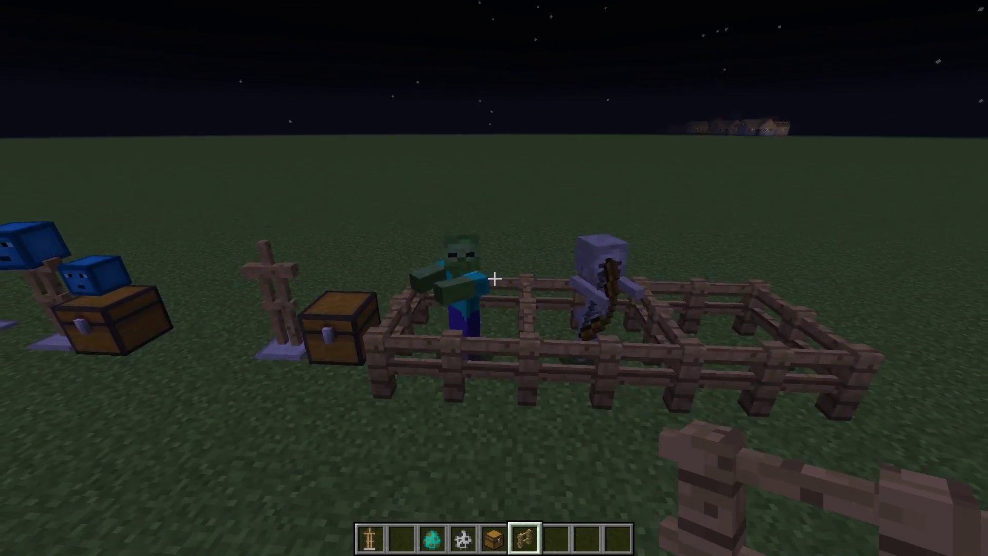
{"action": "key", "text": "w"}
{"action": "key", "text": "s"}
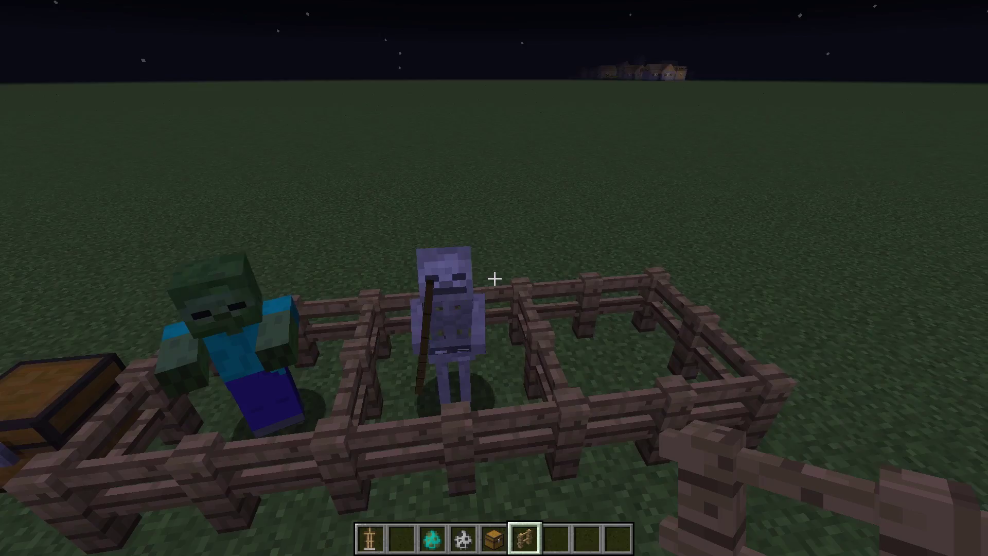
{"action": "key", "text": "s"}
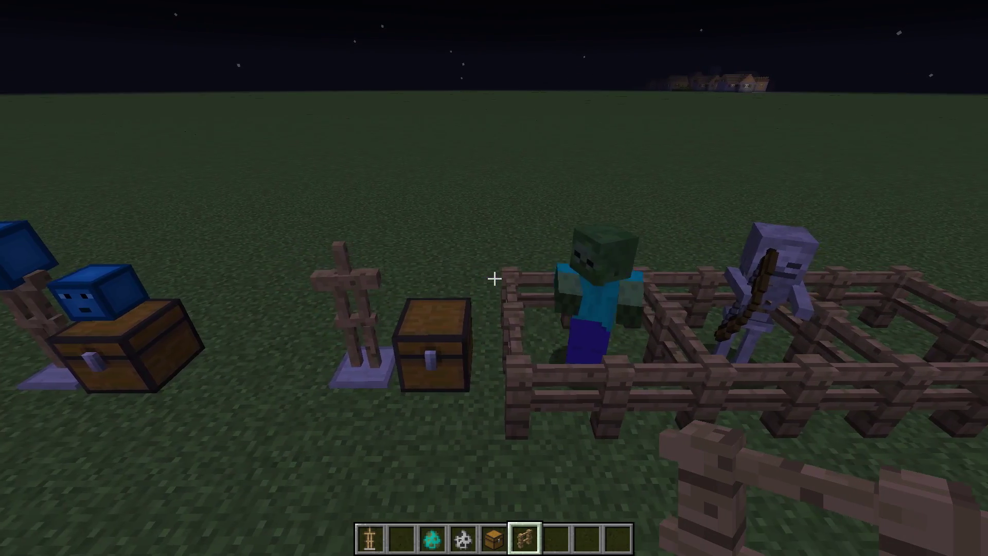
Step: Save and quit Minecraft, then reload the world in MCEdit
{"action": "key", "text": "Escape"}
{"action": "left_click", "coordinate": [487, 310]}
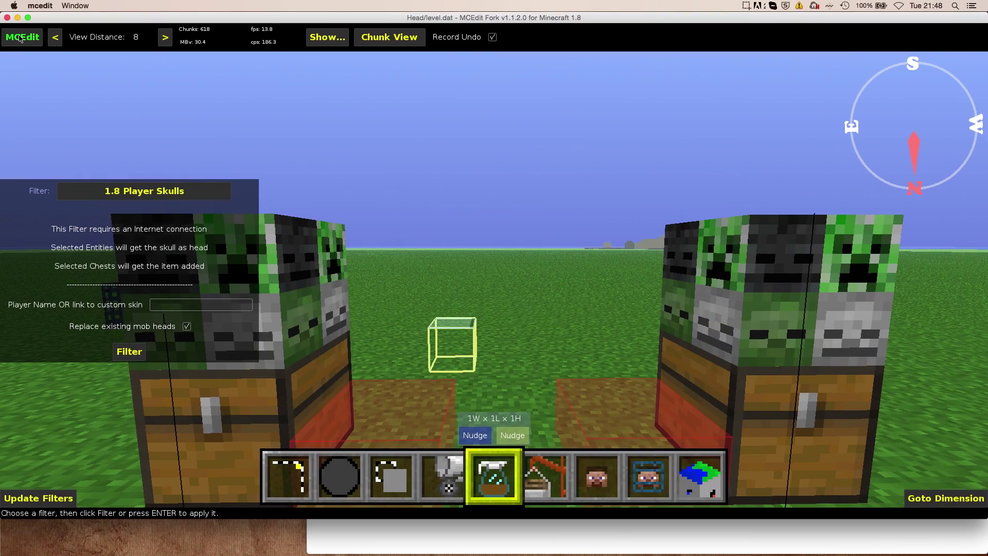
{"action": "left_click", "coordinate": [22, 38]}
{"action": "left_click", "coordinate": [182, 174]}
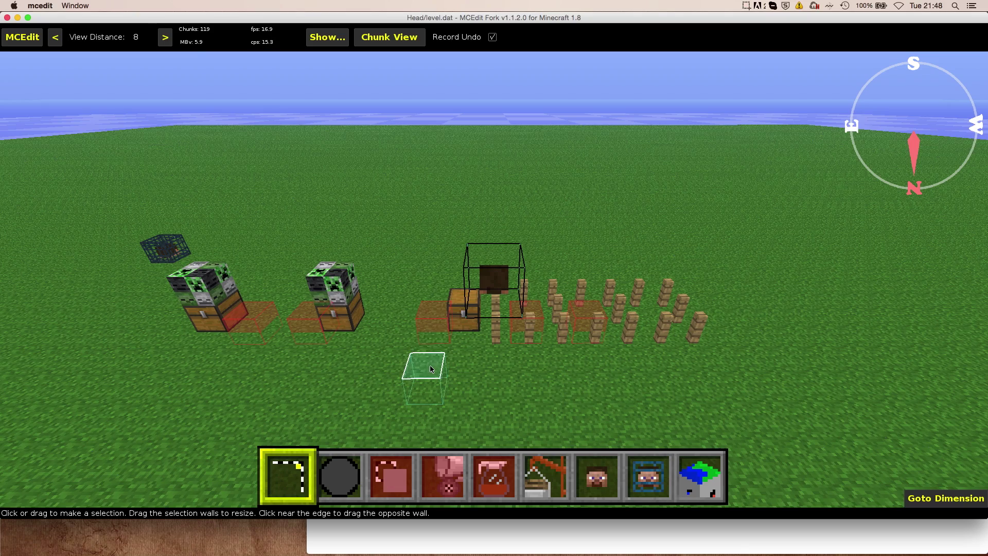
Step: Select the 9x4x2 area spanning the chests, armor stands and pens
{"action": "left_click", "coordinate": [431, 355]}
{"action": "left_click", "coordinate": [668, 286]}
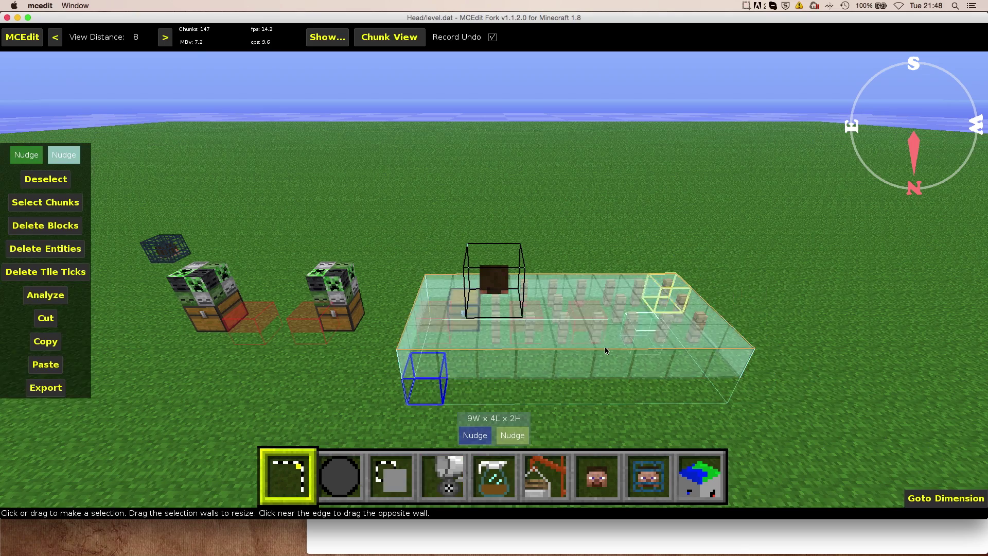
{"action": "key", "text": "w"}
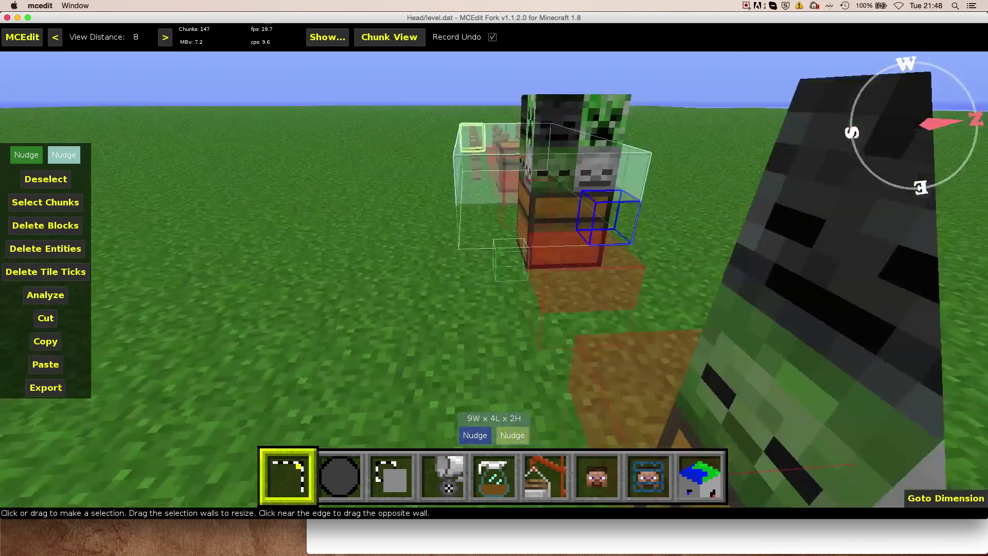
{"action": "mouse_move", "coordinate": [535, 359]}
{"action": "right_mouse_down"}
{"action": "mouse_move", "coordinate": [329, 360]}
{"action": "mouse_move", "coordinate": [535, 359]}
{"action": "right_mouse_up"}
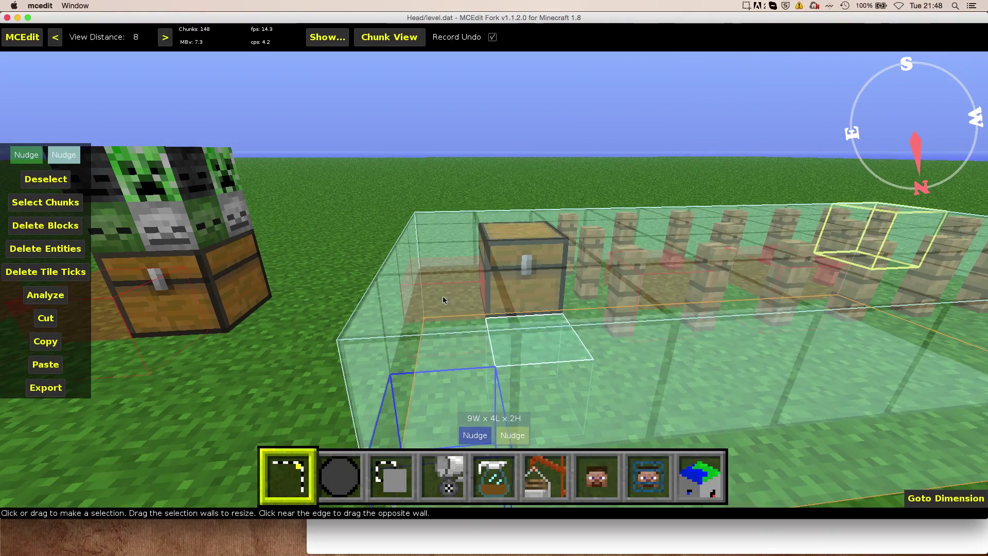
{"action": "key", "text": "d"}
{"action": "key", "text": "w"}
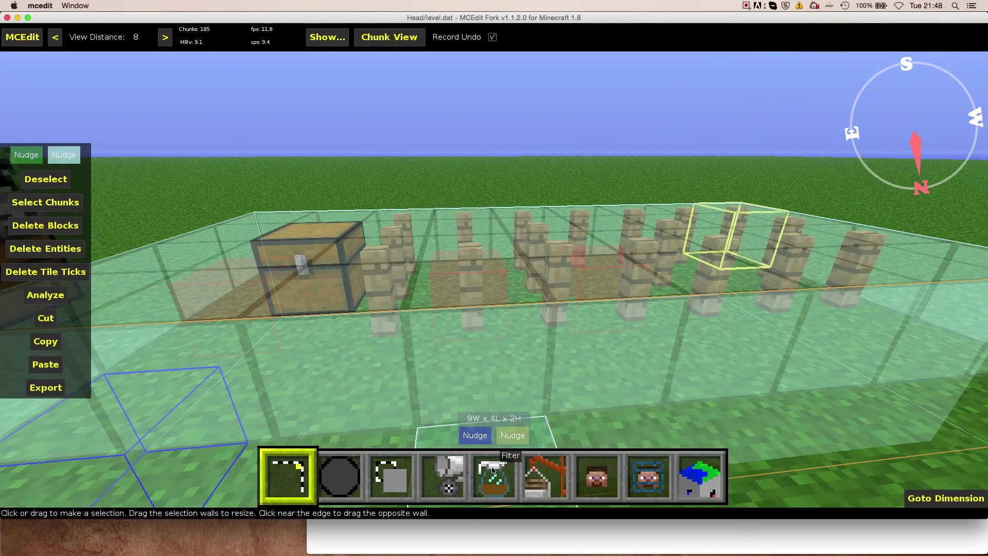
Step: Choose the 1.8 Player Skulls filter and bring the imgur skin image forward in Safari
{"action": "left_click", "coordinate": [492, 470]}
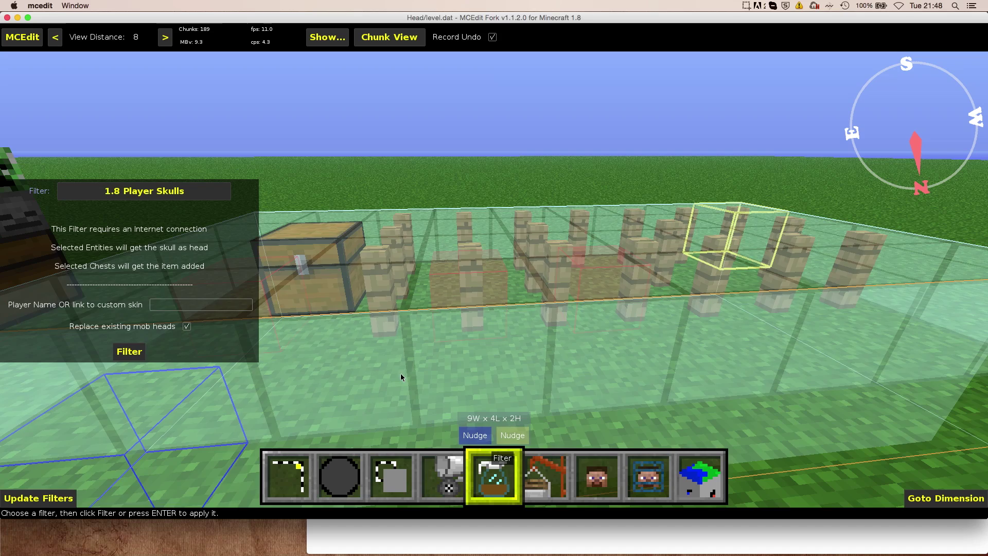
{"action": "left_click", "coordinate": [150, 194]}
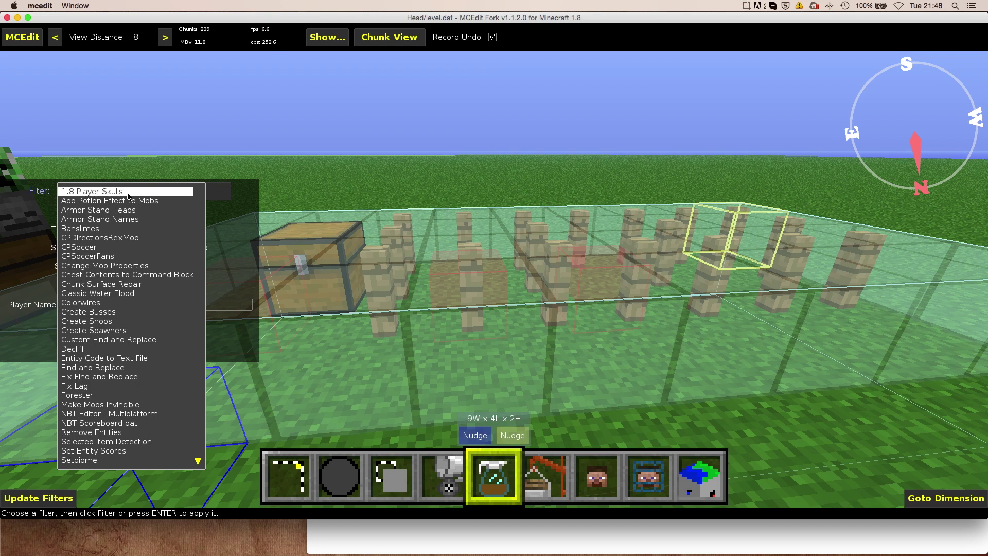
{"action": "left_click", "coordinate": [128, 193]}
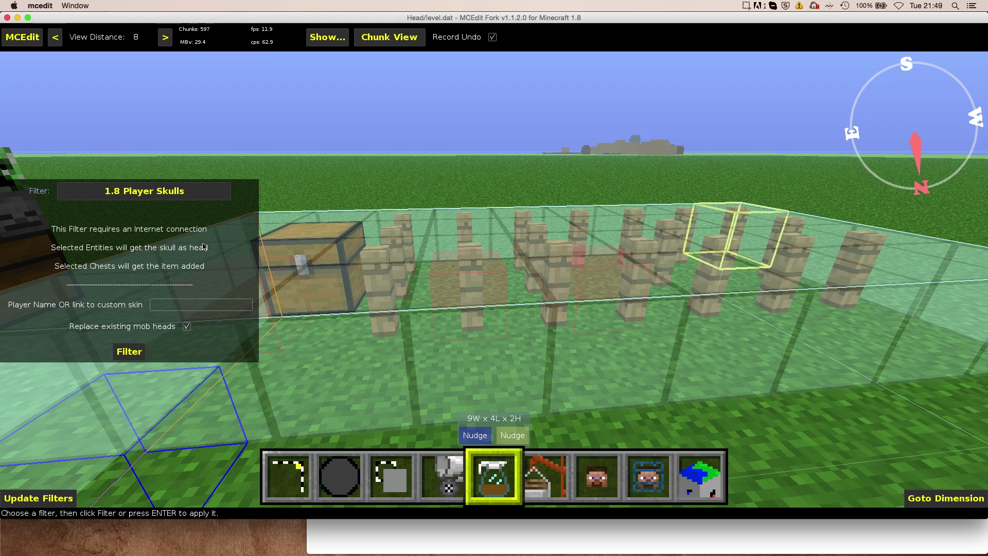
{"action": "left_click", "coordinate": [378, 535]}
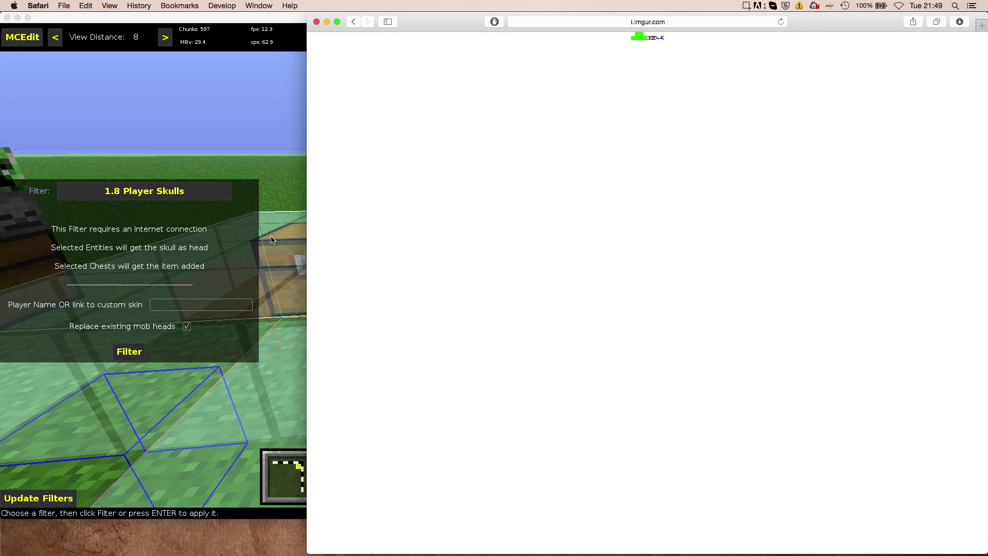
{"action": "left_click", "coordinate": [181, 307]}
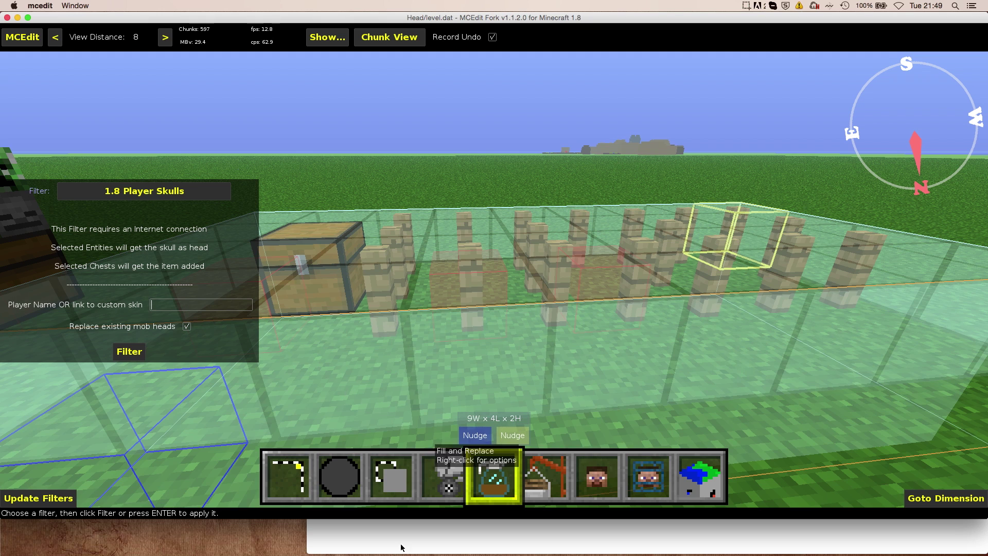
{"action": "left_click", "coordinate": [399, 542]}
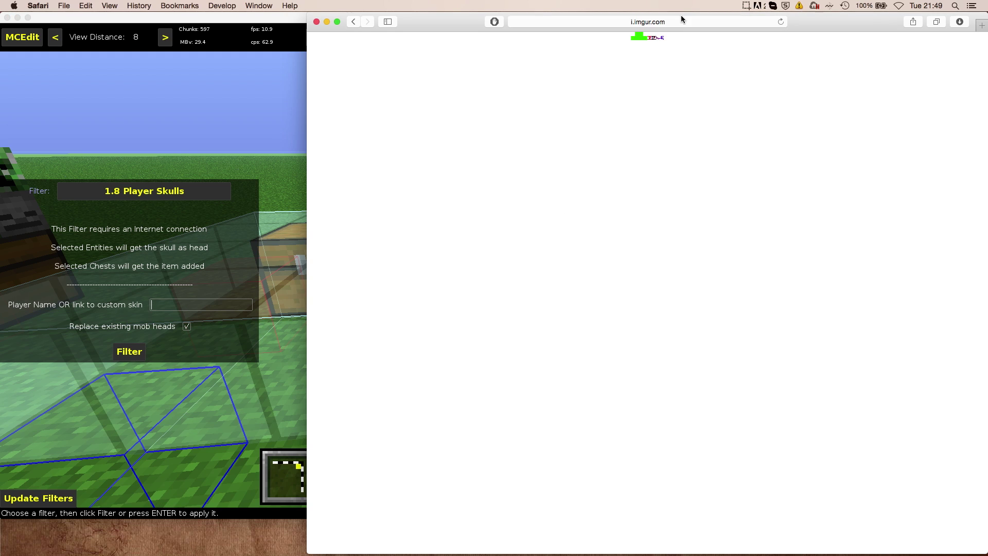
{"action": "left_click", "coordinate": [665, 20]}
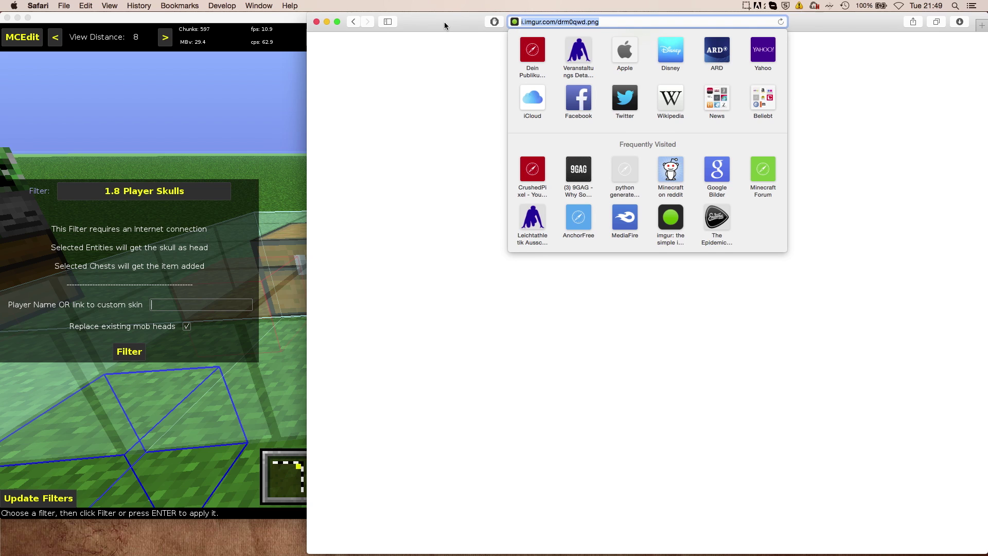
{"action": "left_click_drag", "start_coordinate": [444, 23], "coordinate": [449, 23]}
{"action": "left_click", "coordinate": [509, 88]}
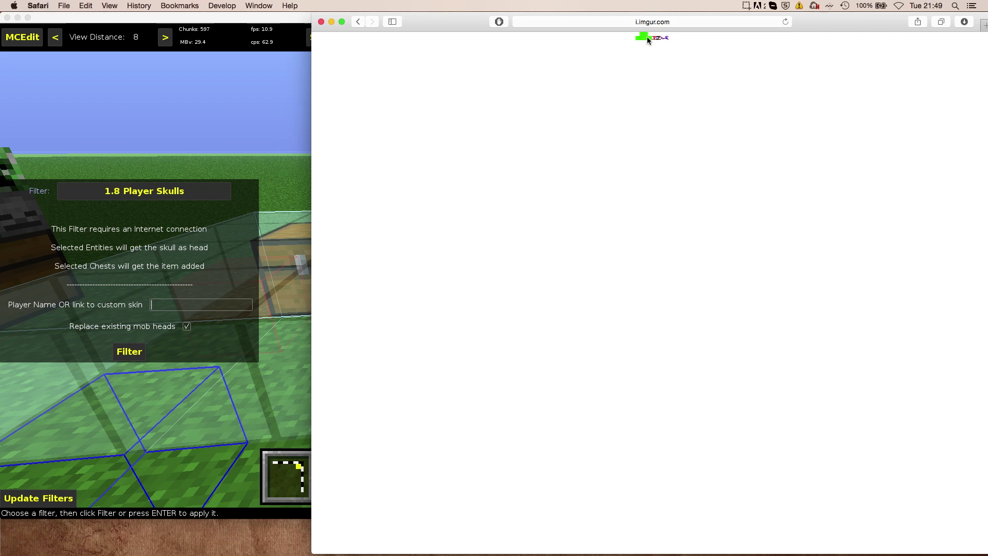
{"action": "left_click_drag", "start_coordinate": [657, 38], "coordinate": [650, 38]}
{"action": "left_click", "coordinate": [659, 24]}
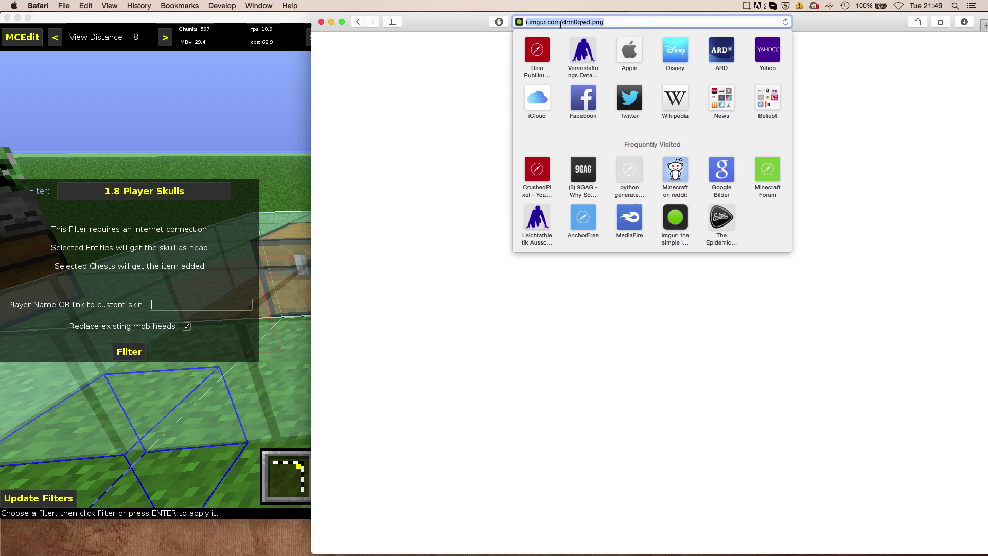
{"action": "left_click", "coordinate": [473, 72]}
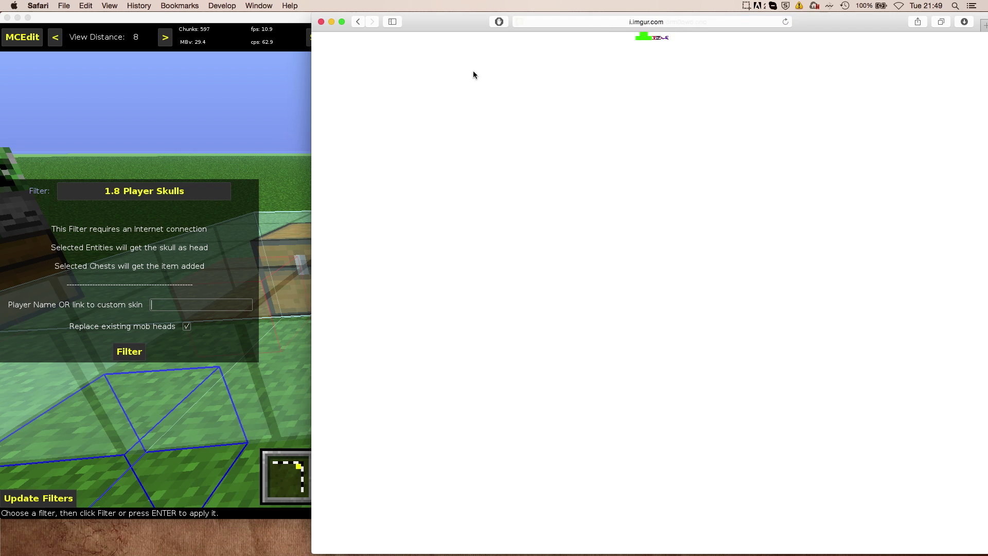
{"action": "left_click", "coordinate": [173, 307]}
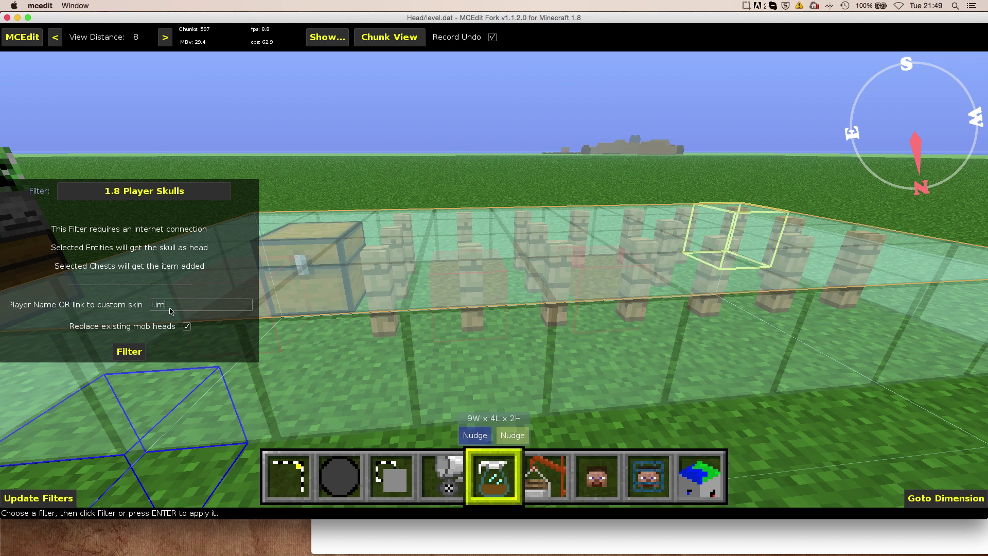
{"action": "key", "text": "BackSpace"}
{"action": "key", "text": "BackSpace"}
{"action": "type", "text": "http://i.imgur.com"}
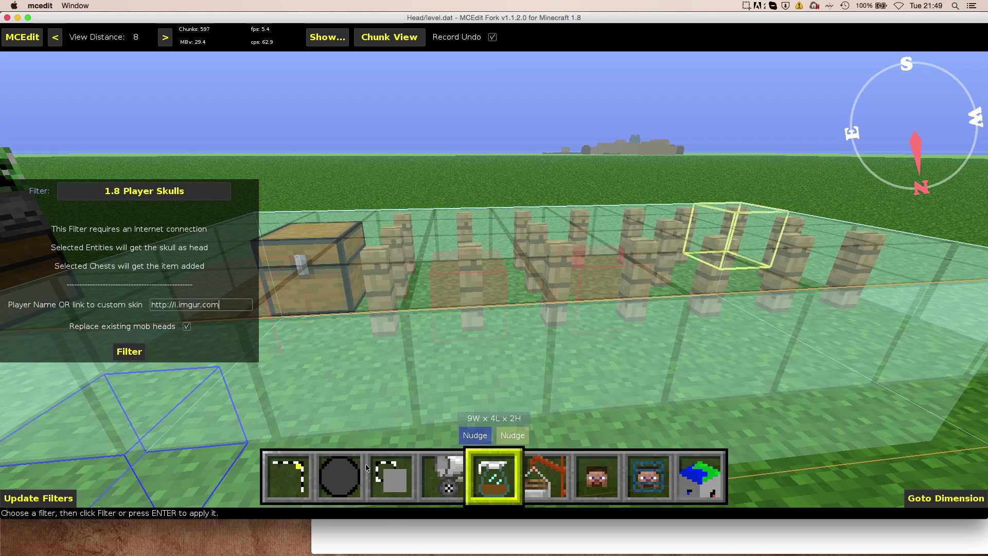
{"action": "left_click", "coordinate": [390, 536]}
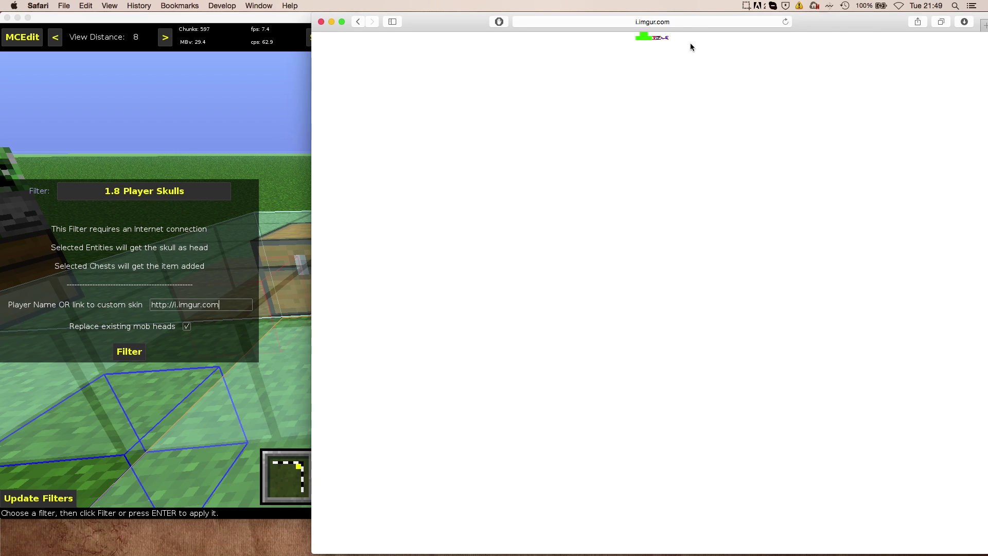
{"action": "left_click", "coordinate": [671, 21]}
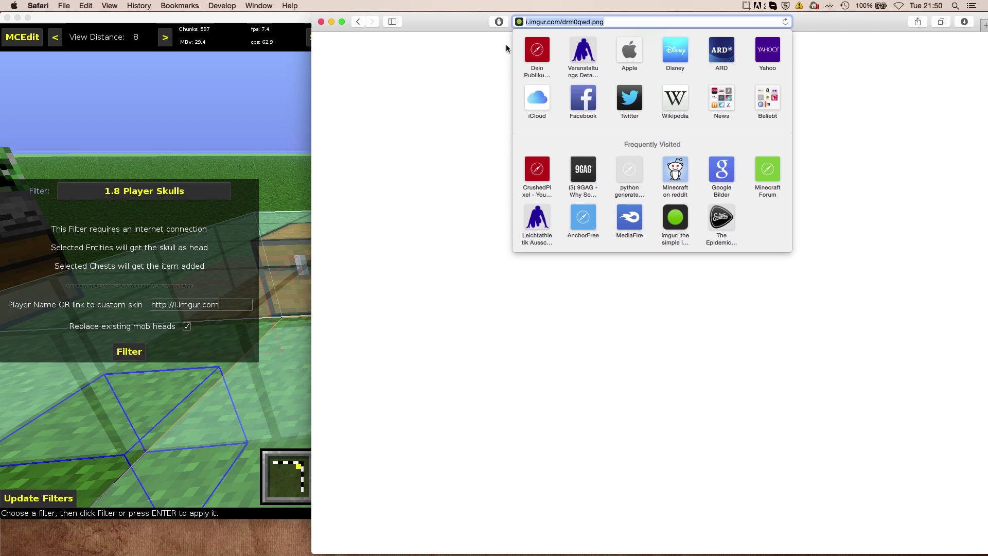
{"action": "left_click_drag", "start_coordinate": [560, 21], "coordinate": [591, 22]}
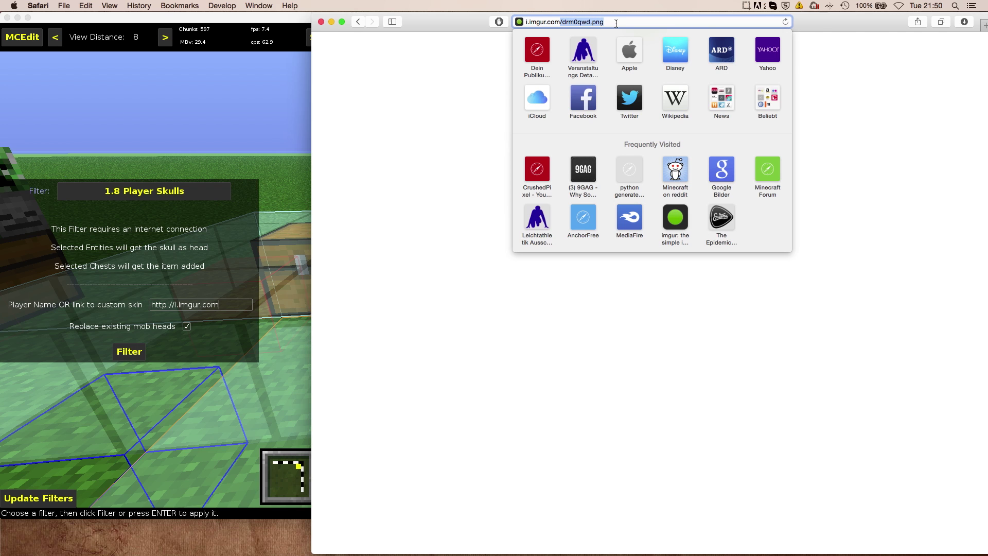
Step: Continue the skin link with '/drm0qw', checking the address in Safari along the way
{"action": "left_click", "coordinate": [238, 305]}
{"action": "type", "text": "/"}
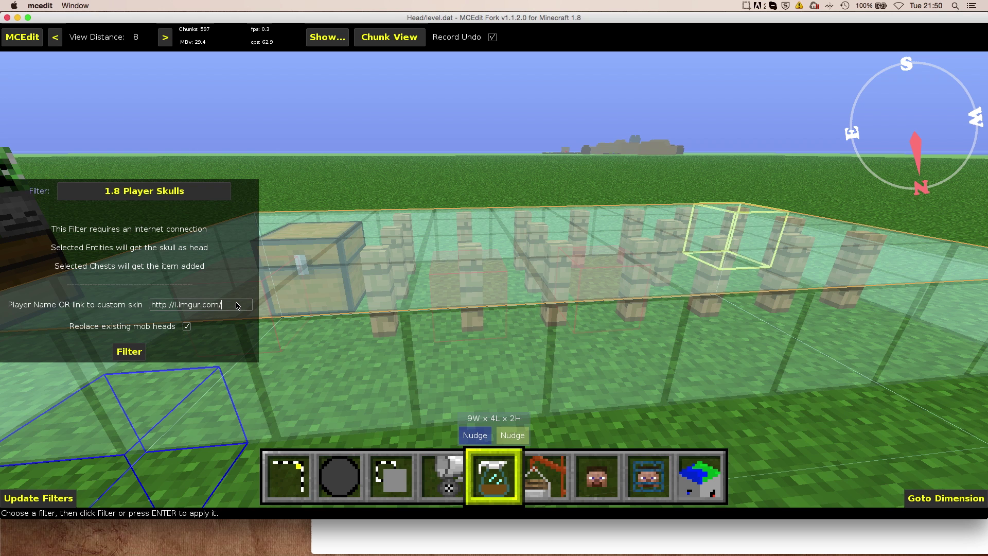
{"action": "key", "text": "super+Tab"}
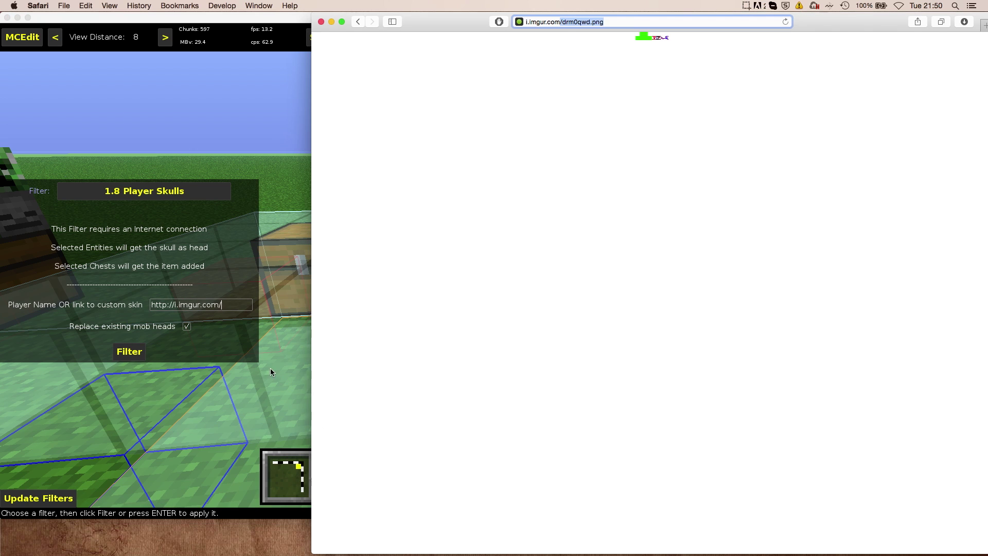
{"action": "left_click", "coordinate": [229, 308]}
{"action": "type", "text": "drm0"}
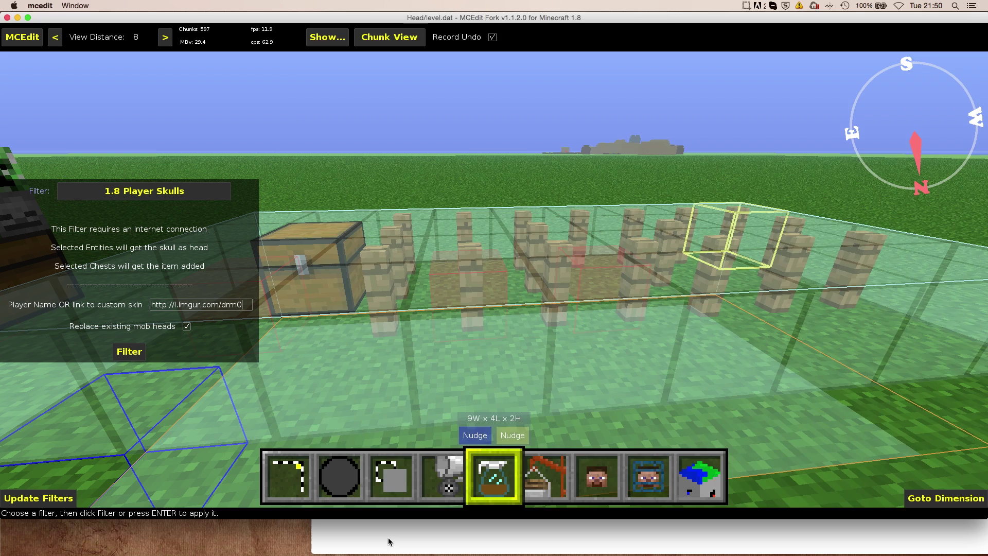
{"action": "left_click", "coordinate": [389, 535]}
{"action": "type", "text": "rm0qwd.png"}
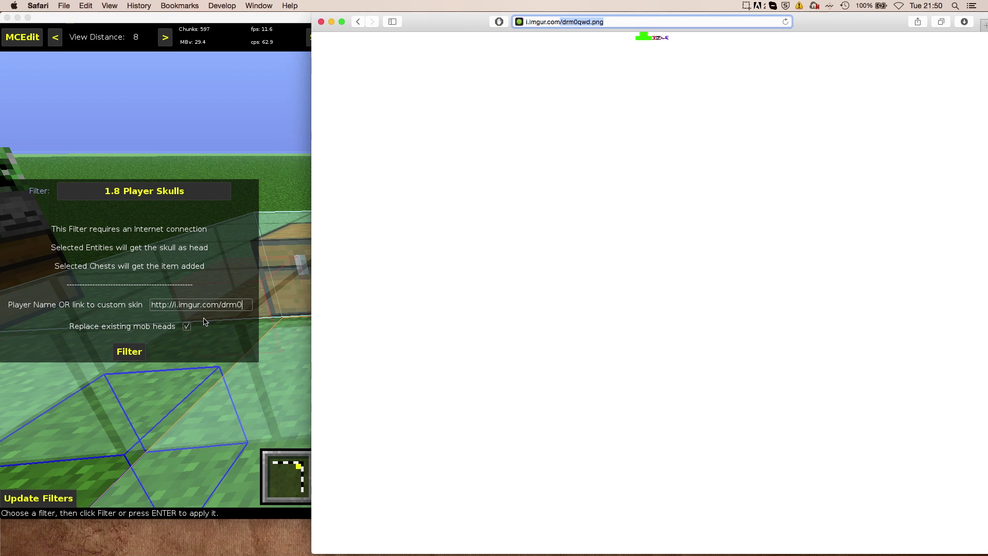
{"action": "left_click", "coordinate": [245, 307]}
{"action": "type", "text": "qw"}
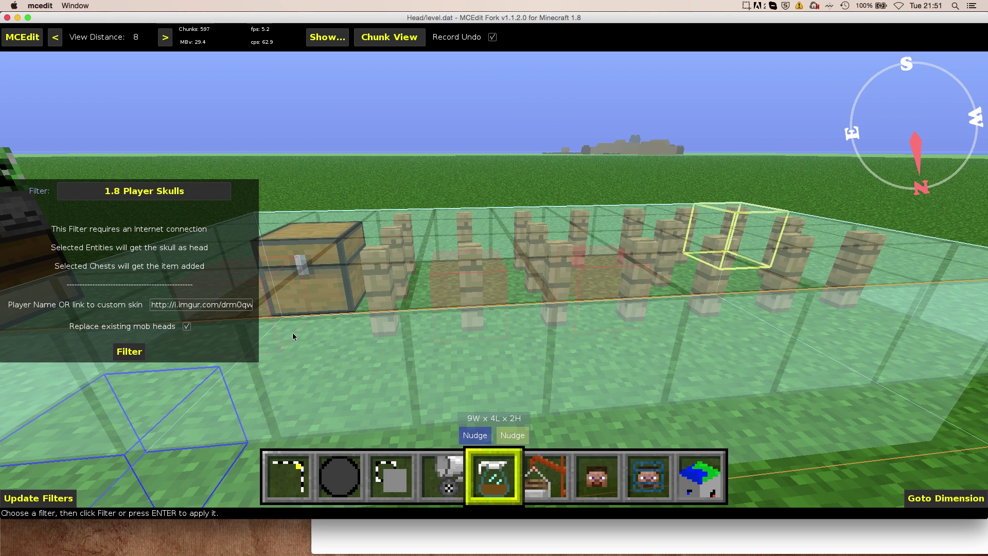
Step: Run the 1.8 Player Skulls filter on the selection and fly around to check the heads
{"action": "left_click", "coordinate": [139, 351]}
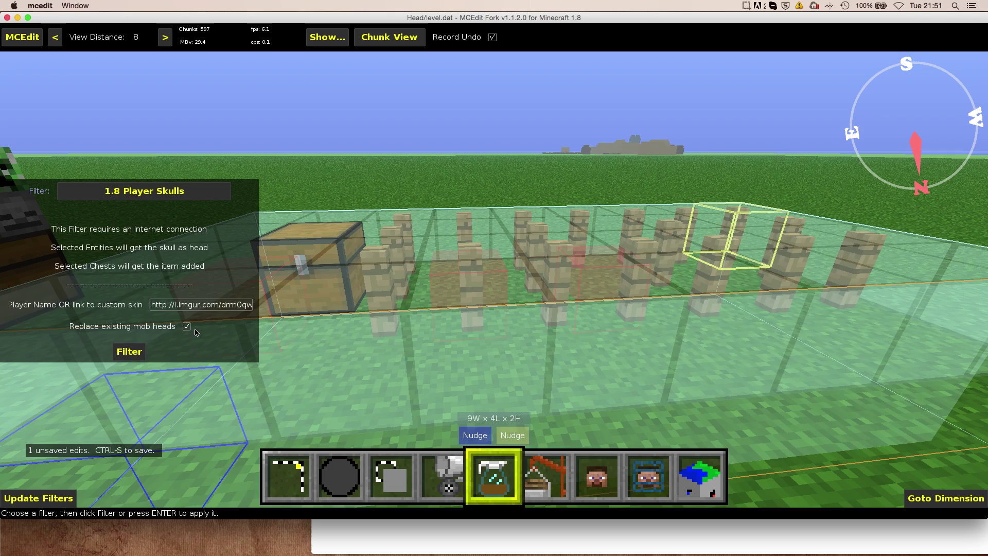
{"action": "key", "text": "s"}
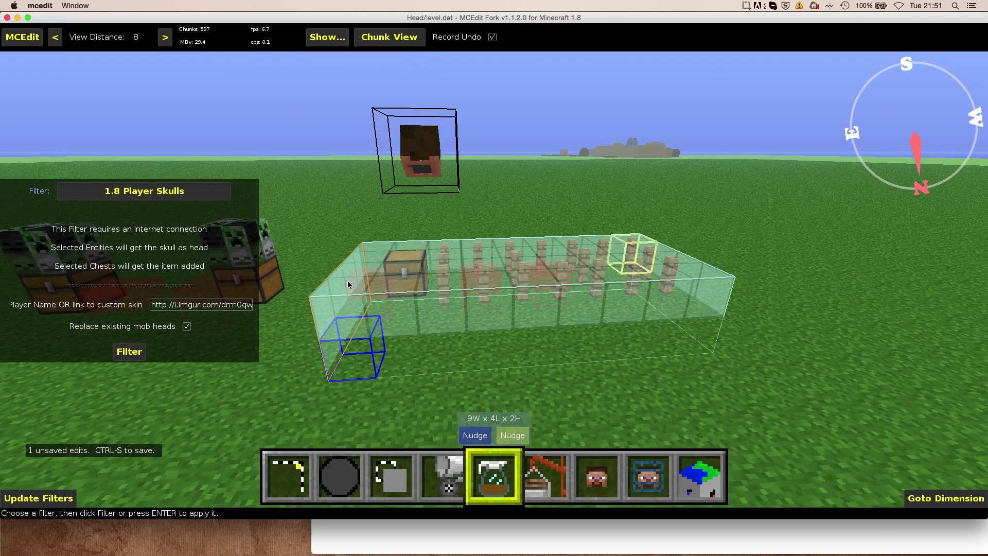
{"action": "key", "text": "w"}
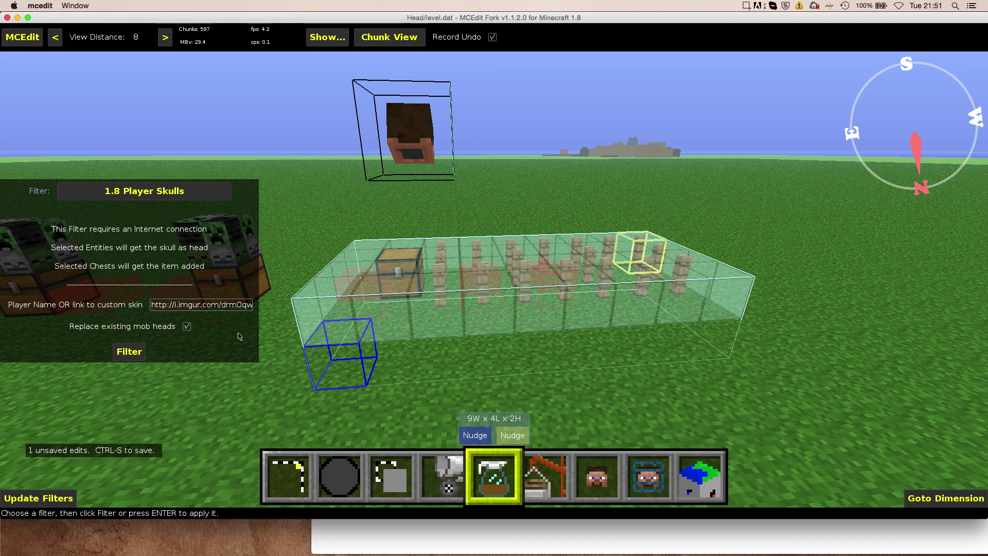
{"action": "left_click", "coordinate": [287, 473]}
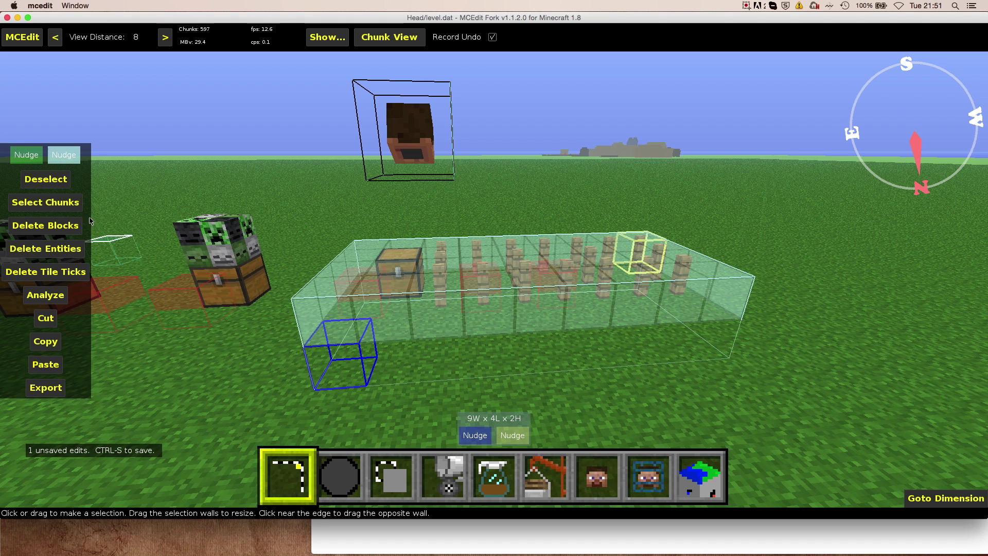
Step: Clear the selection and select only the single chest
{"action": "left_click", "coordinate": [47, 180]}
{"action": "left_click", "coordinate": [399, 269]}
{"action": "left_click", "coordinate": [399, 268]}
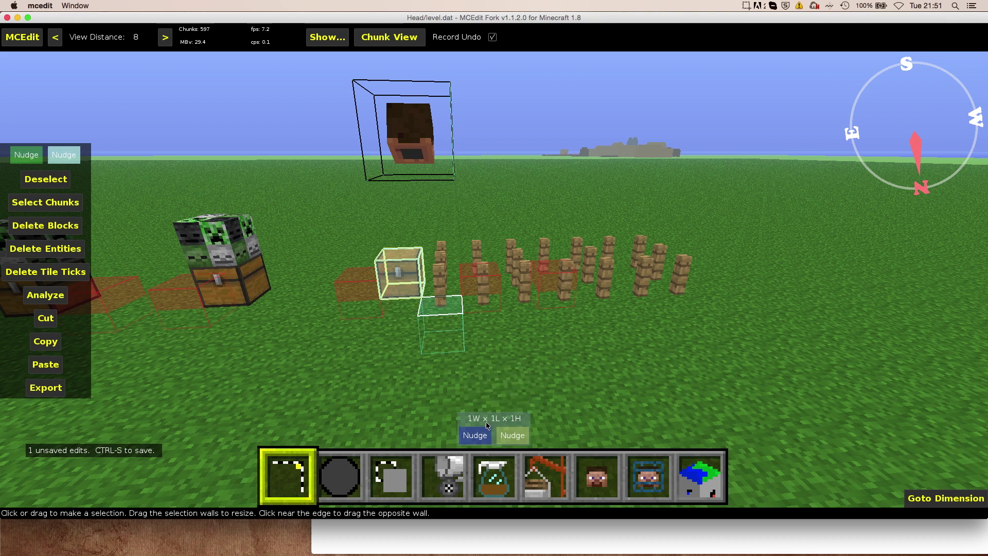
Step: Apply the skull filter with jeb_ as the skin to the chest, then load Minecraft's Head world
{"action": "key", "text": "5"}
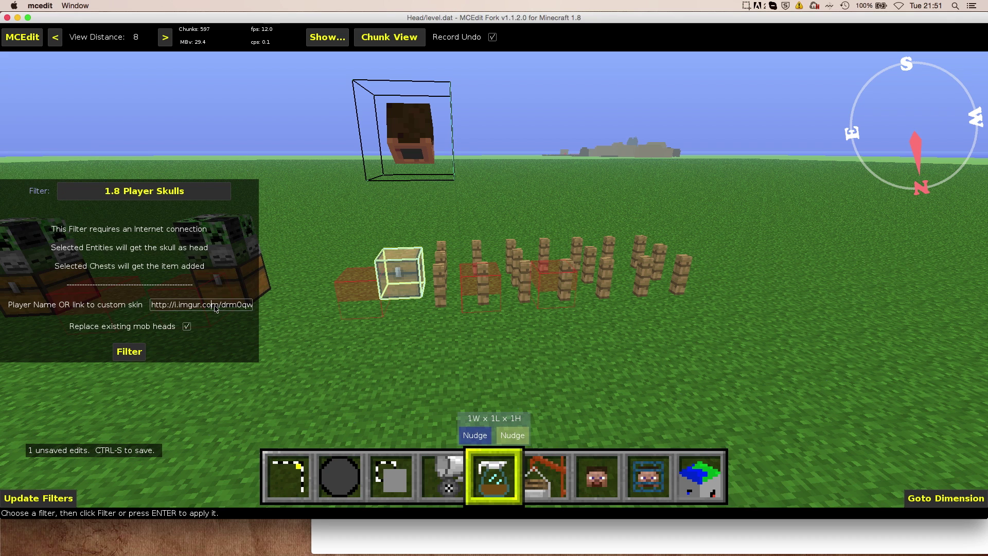
{"action": "key", "text": "BackSpace"}
{"action": "key", "text": "BackSpace"}
{"action": "key", "text": "BackSpace"}
{"action": "key", "text": "BackSpace"}
{"action": "key", "text": "BackSpace"}
{"action": "key", "text": "BackSpace"}
{"action": "key", "text": "BackSpace"}
{"action": "key", "text": "BackSpace"}
{"action": "key", "text": "BackSpace"}
{"action": "key", "text": "BackSpace"}
{"action": "key", "text": "BackSpace"}
{"action": "key", "text": "BackSpace"}
{"action": "key", "text": "BackSpace"}
{"action": "key", "text": "BackSpace"}
{"action": "key", "text": "BackSpace"}
{"action": "key", "text": "BackSpace"}
{"action": "key", "text": "BackSpace"}
{"action": "key", "text": "BackSpace"}
{"action": "key", "text": "BackSpace"}
{"action": "key", "text": "BackSpace"}
{"action": "key", "text": "BackSpace"}
{"action": "key", "text": "BackSpace"}
{"action": "key", "text": "BackSpace"}
{"action": "key", "text": "BackSpace"}
{"action": "key", "text": "BackSpace"}
{"action": "key", "text": "BackSpace"}
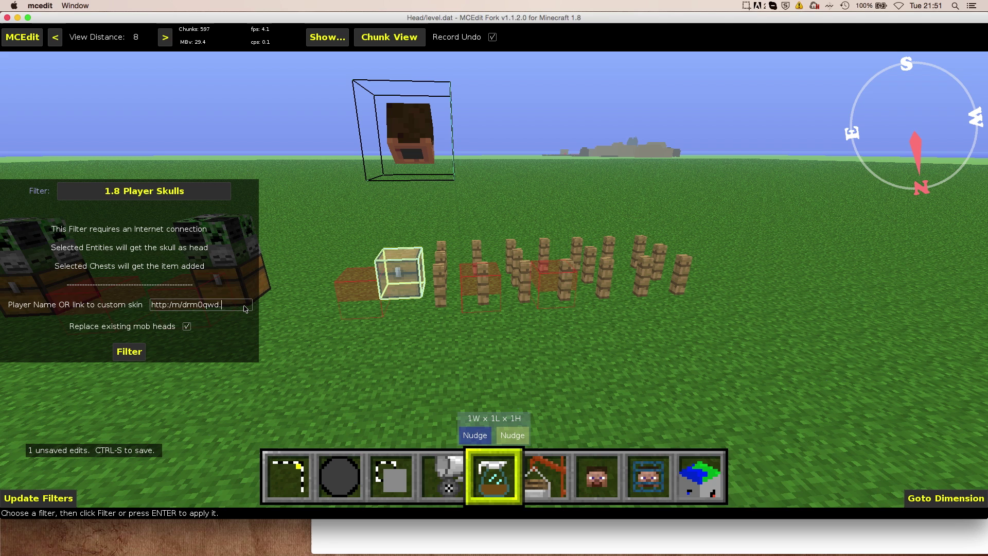
{"action": "key", "text": "BackSpace"}
{"action": "key", "text": "BackSpace"}
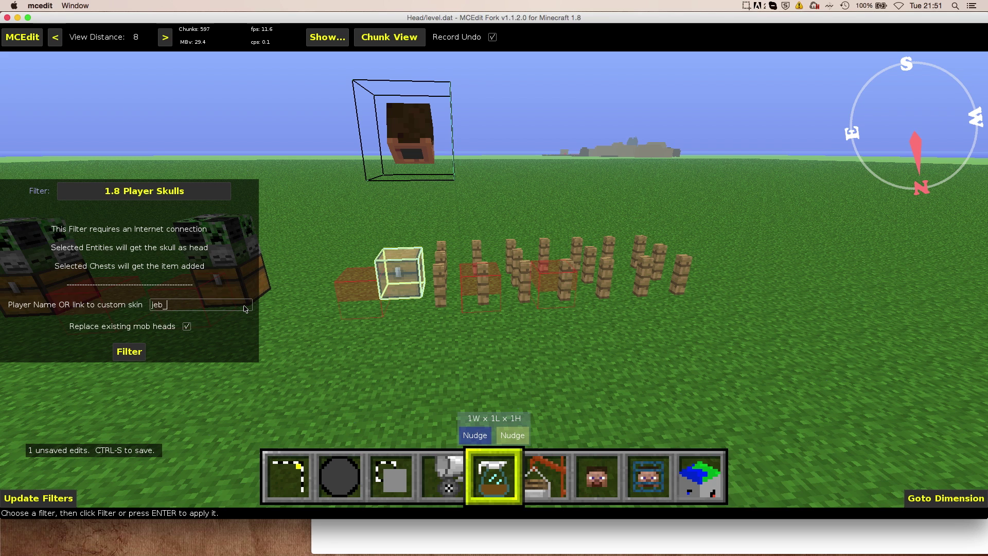
{"action": "key", "text": "Return"}
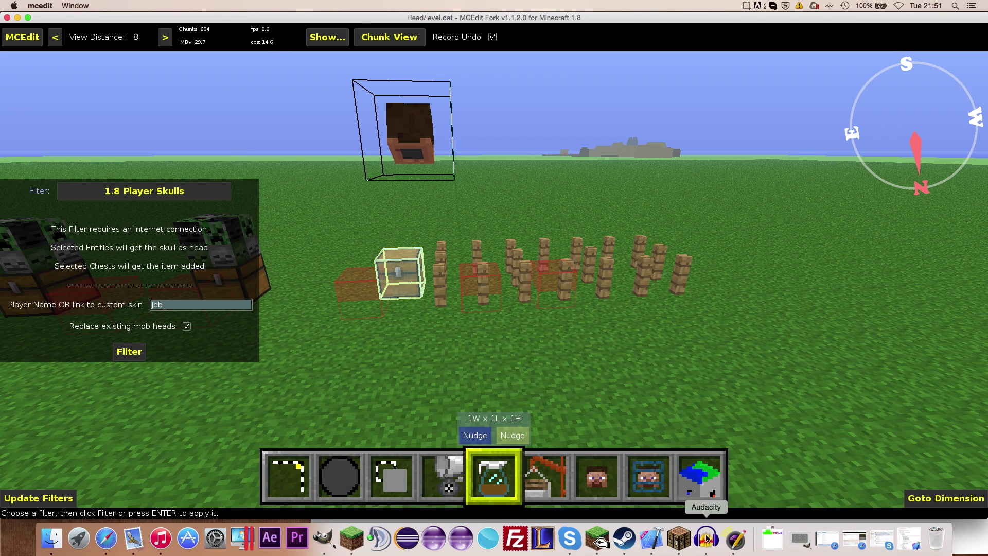
{"action": "left_click", "coordinate": [670, 539]}
{"action": "left_click", "coordinate": [494, 227]}
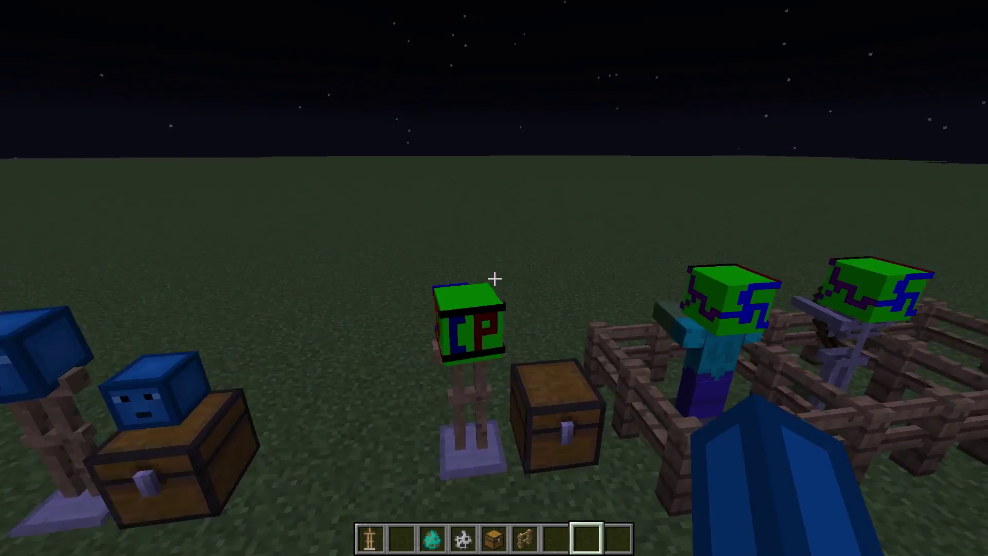
Step: Walk around the armor stands and fence pen to view the green heads on the stands, zombie and skeleton
{"action": "key", "text": "a"}
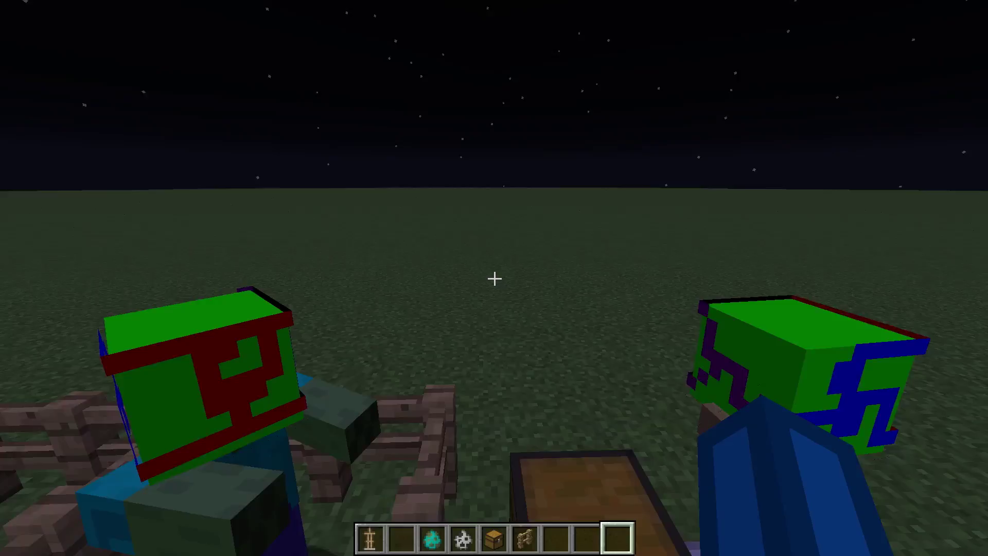
{"action": "key", "text": "w"}
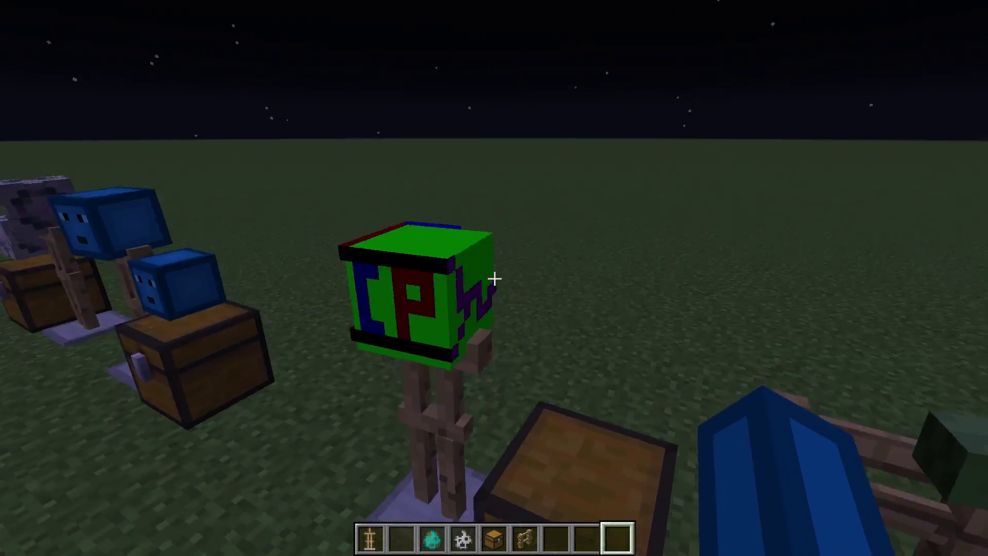
{"action": "key", "text": "s"}
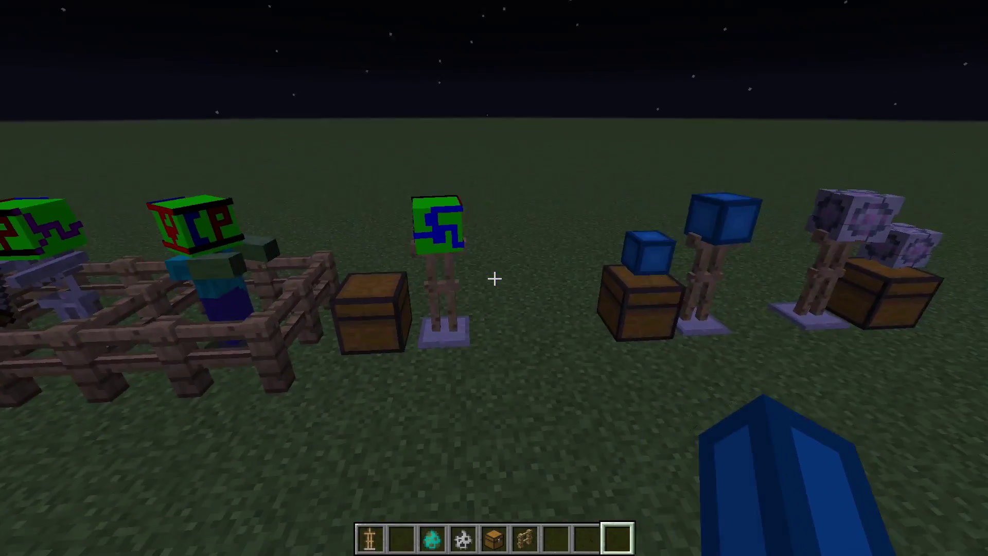
{"action": "key", "text": "s"}
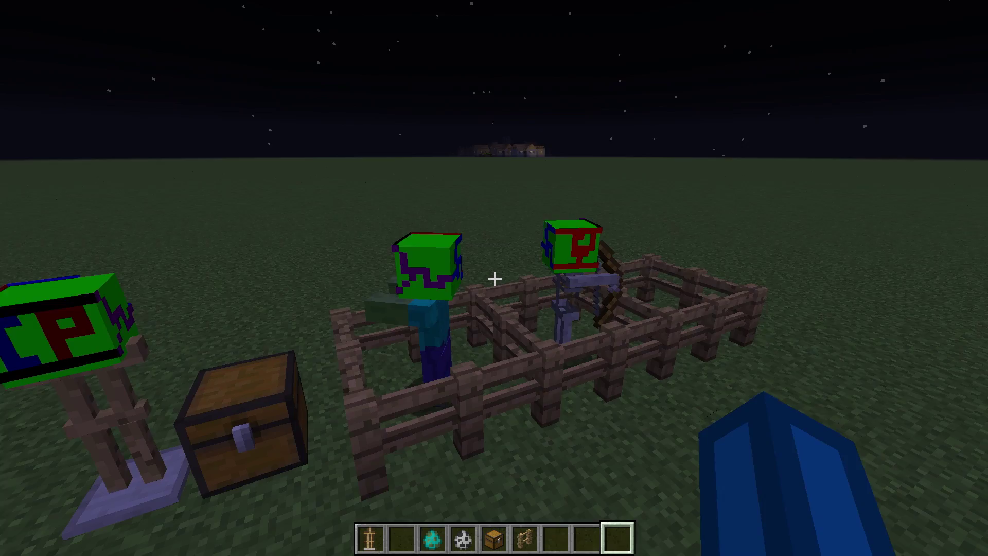
Step: Take 64-stacks of jeb_'s head and the green LP head from the chest into the hotbar
{"action": "key", "text": "w"}
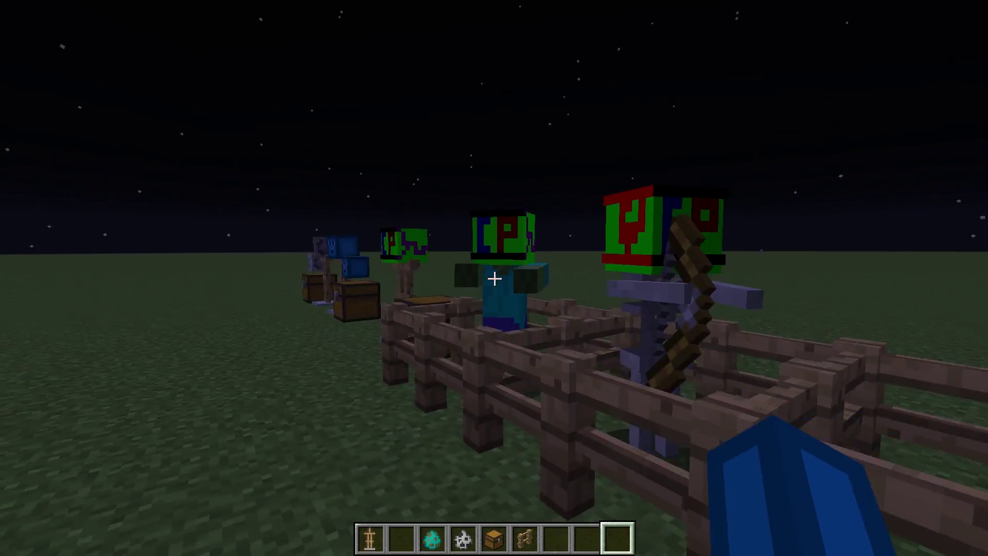
{"action": "right_click", "coordinate": [494, 278]}
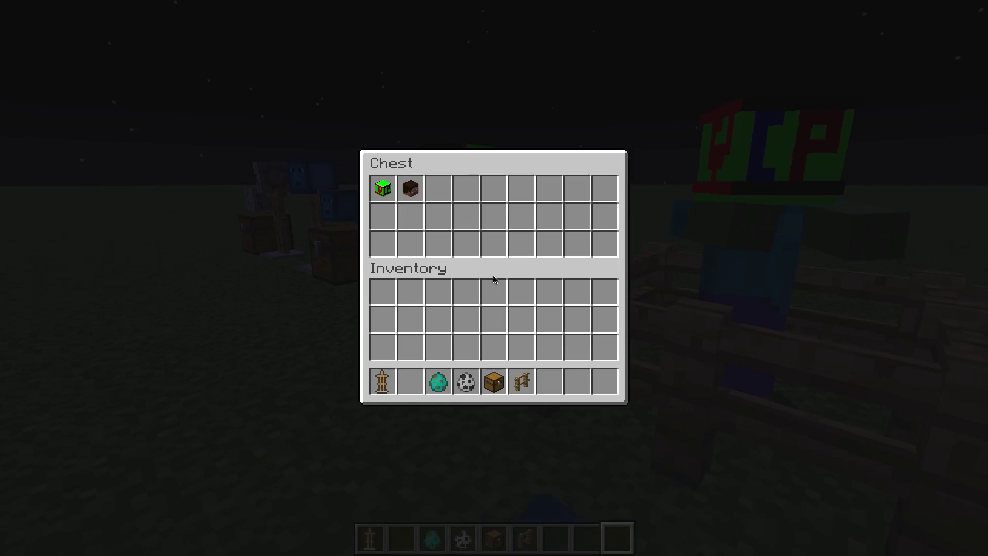
{"action": "middle_click", "coordinate": [410, 188]}
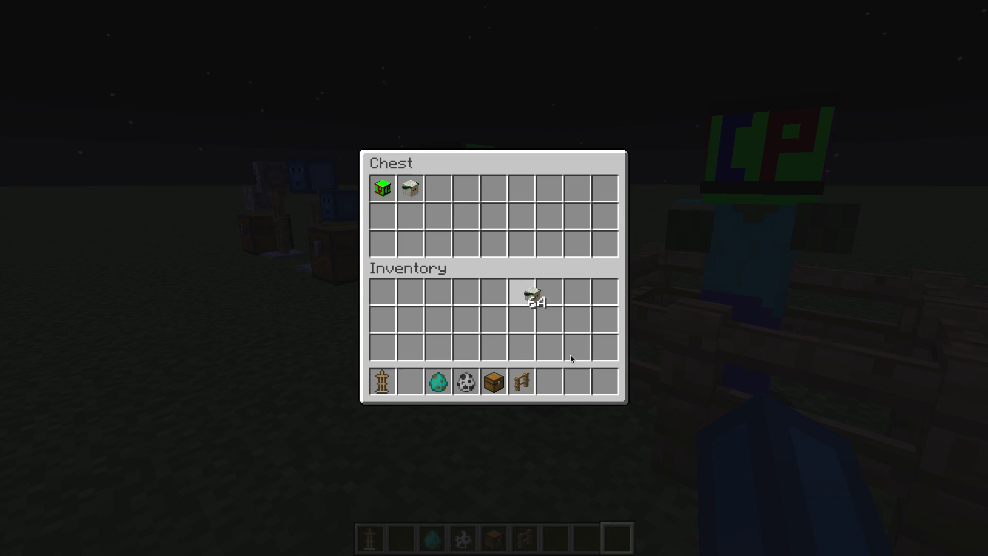
{"action": "left_click", "coordinate": [598, 380]}
{"action": "middle_click", "coordinate": [382, 188]}
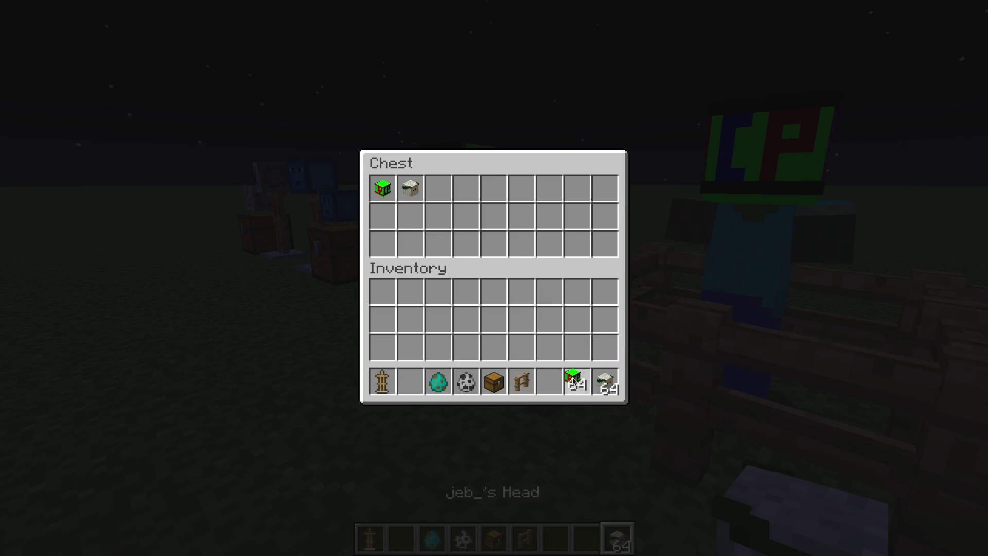
{"action": "left_click", "coordinate": [572, 379]}
{"action": "key", "text": "Escape"}
Step: Place seven green LP heads on the grass, then place jeb_'s head too
{"action": "key", "text": "8"}
{"action": "right_click", "coordinate": [494, 278]}
{"action": "right_click", "coordinate": [494, 277]}
{"action": "right_click", "coordinate": [494, 278]}
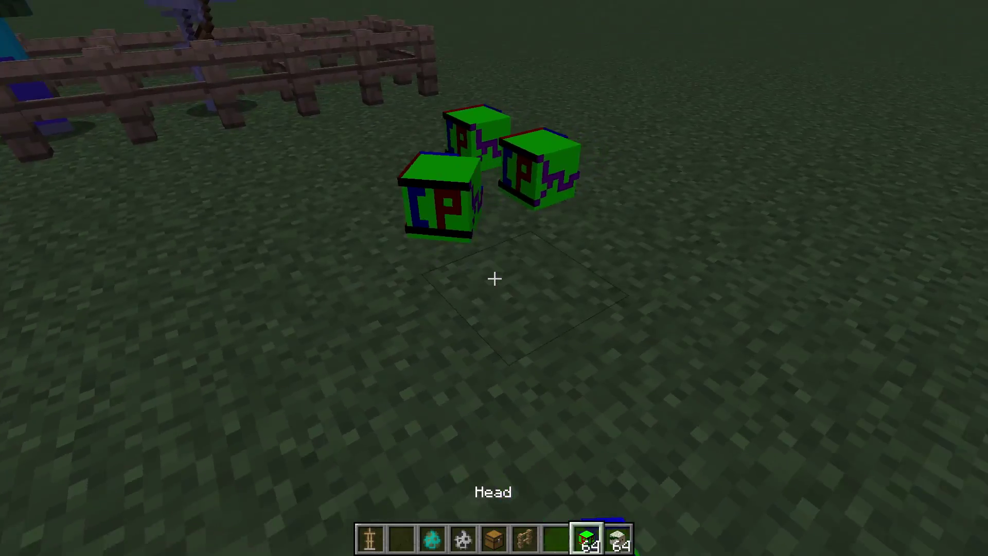
{"action": "right_click", "coordinate": [494, 278]}
{"action": "right_click", "coordinate": [494, 278]}
{"action": "right_click", "coordinate": [494, 277]}
{"action": "right_click", "coordinate": [494, 277]}
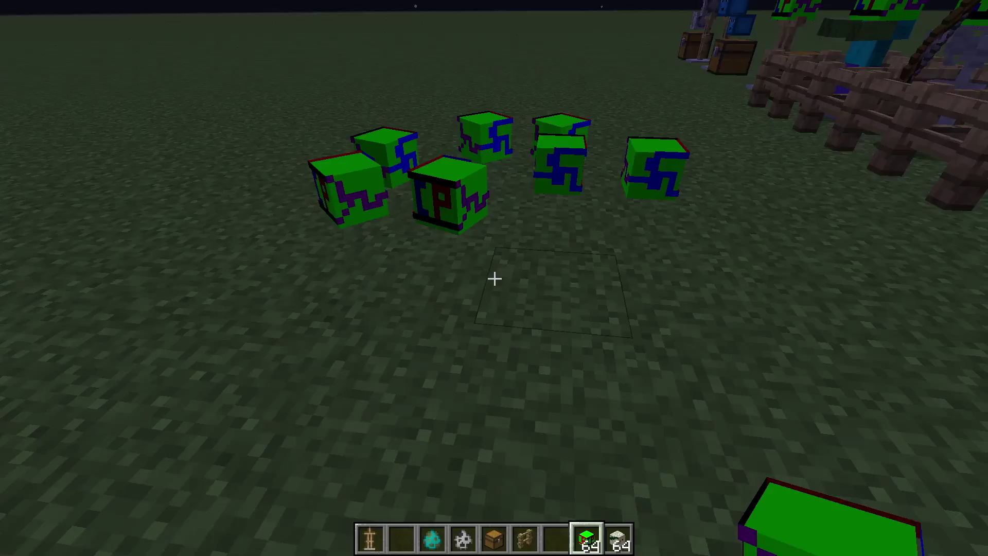
{"action": "key", "text": "9"}
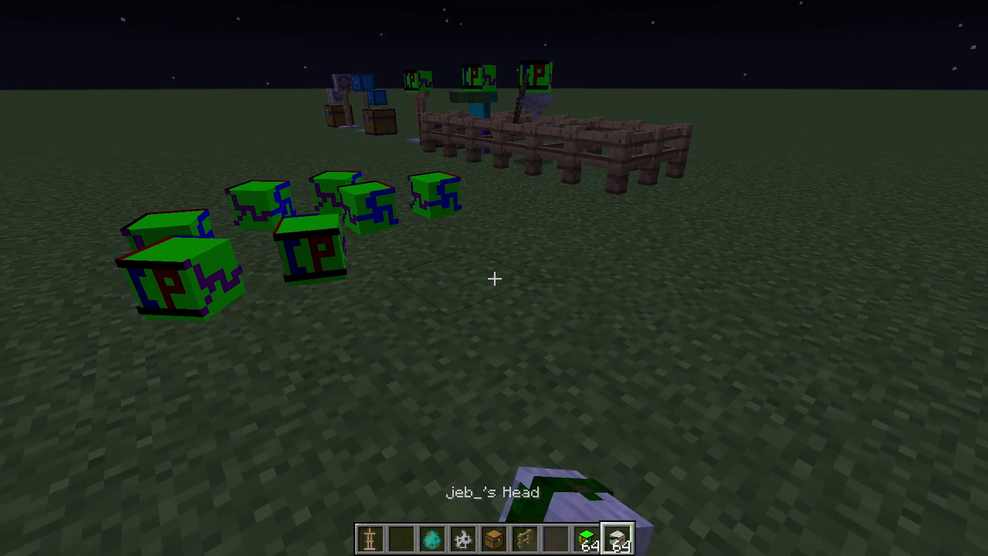
{"action": "right_click", "coordinate": [493, 279]}
{"action": "right_click", "coordinate": [494, 278]}
{"action": "right_click", "coordinate": [494, 279]}
{"action": "right_click", "coordinate": [494, 279]}
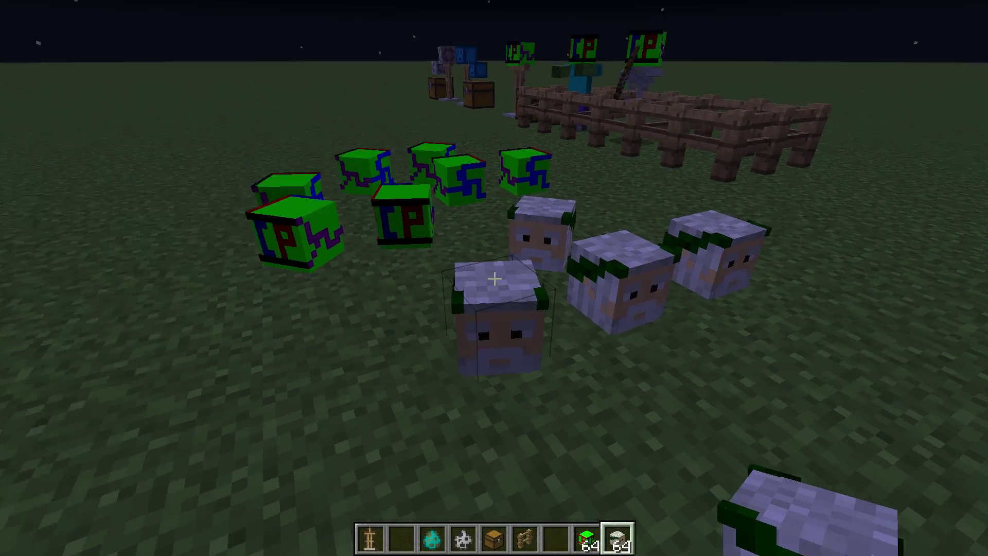
Step: Walk back and forth by the fence to view the whole armor stand display
{"action": "key", "text": "w"}
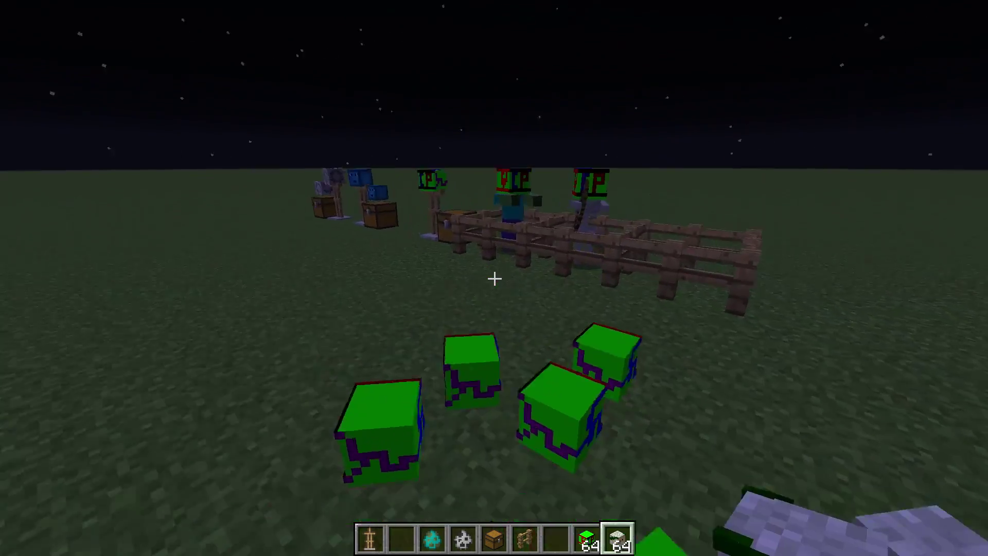
{"action": "key", "text": "s"}
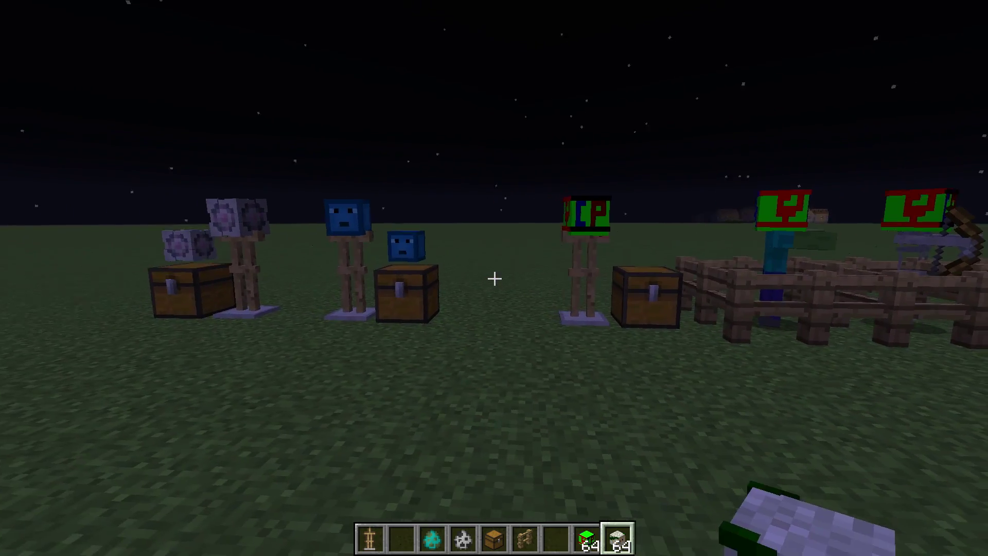
{"action": "key", "text": "w"}
{"action": "key", "text": "1"}
{"action": "key", "text": "s"}
{"action": "scroll", "coordinate": [494, 278], "scroll_direction": "down", "scroll_amount": 1}
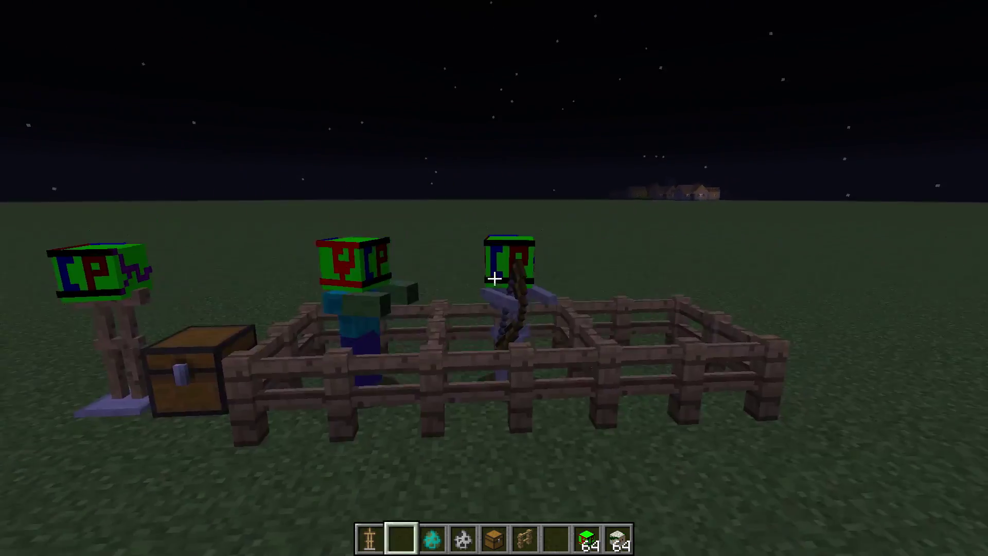
{"action": "scroll", "coordinate": [493, 278], "scroll_direction": "down", "scroll_amount": 1}
{"action": "scroll", "coordinate": [494, 278], "scroll_direction": "up", "scroll_amount": 1}
{"action": "key", "text": "w"}
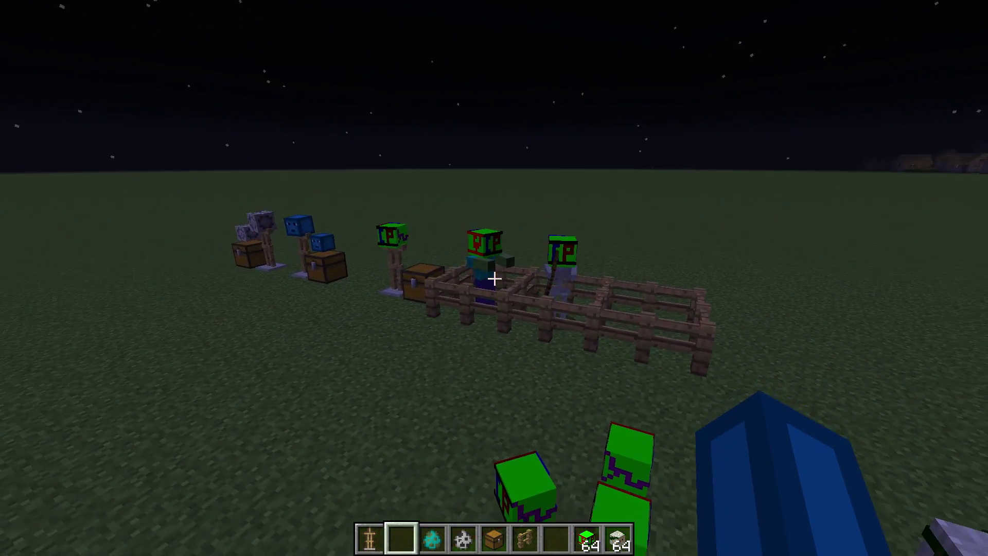
{"action": "key", "text": "w"}
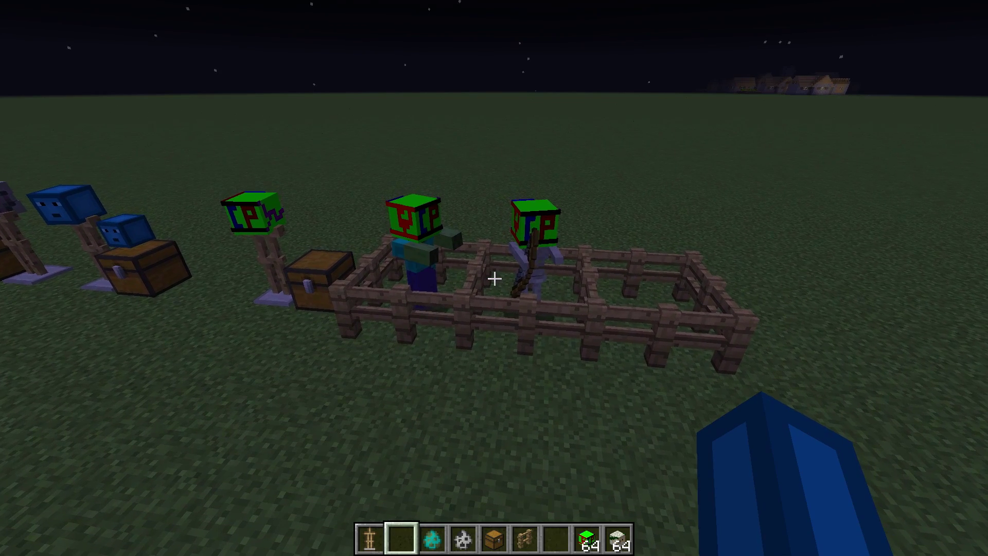